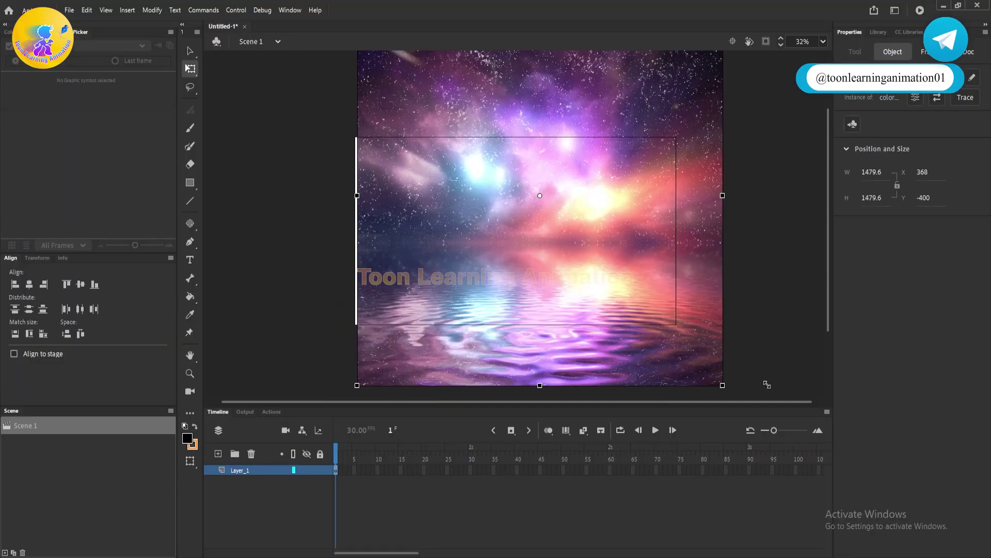
Step: Fit the cosmic water background image over the stage and distribute it and the Ganesh picture to separate layers
left_click_drag(588, 237, 566, 188)
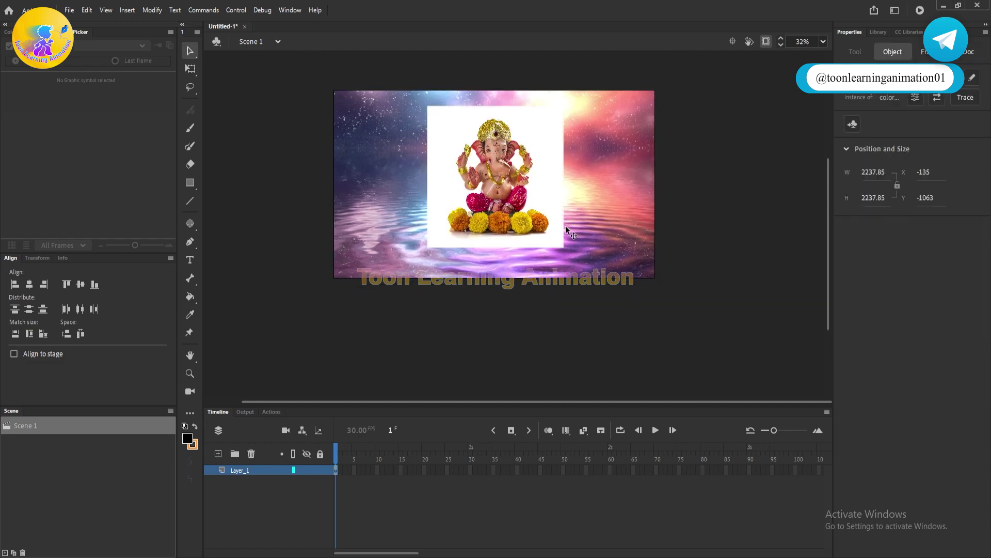
right_click(570, 166)
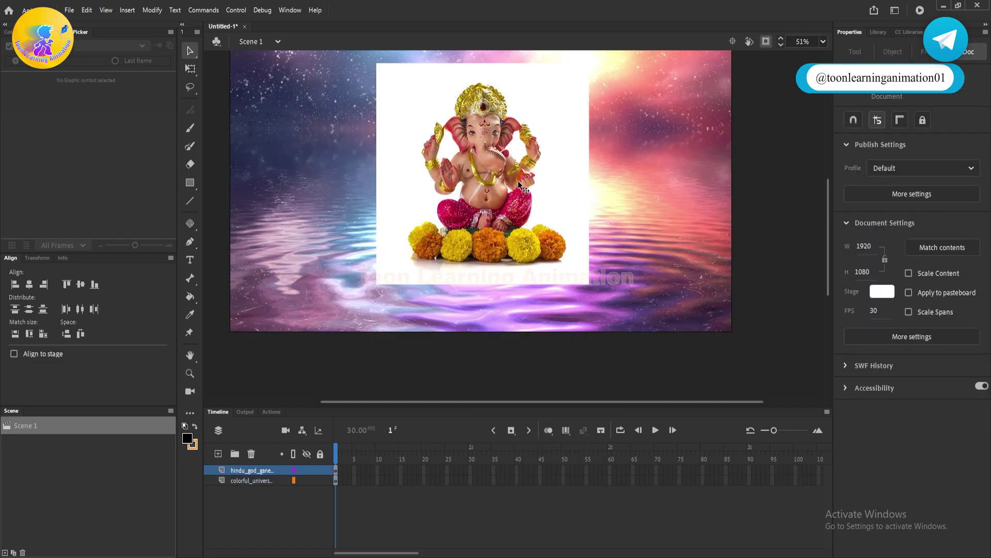
Step: Convert the Ganesh picture to a graphic symbol named Shri Ganesh Ji
right_click(519, 185)
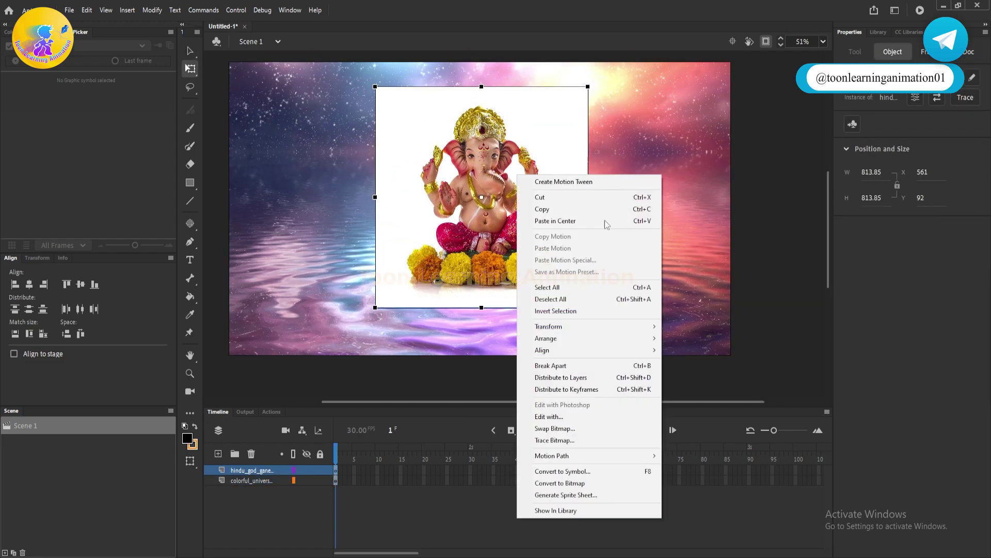
left_click(537, 473)
type("Shri ganesh J")
key("Return")
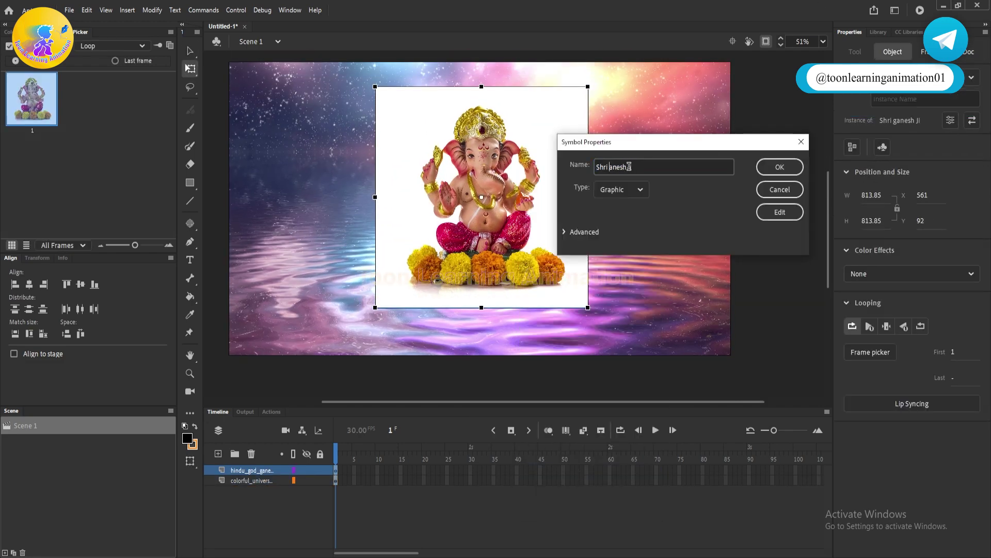
key("Return")
Step: Convert the background image to a graphic symbol named BG
key("ctrl+minus")
left_click(646, 241)
key("F8")
key("Return")
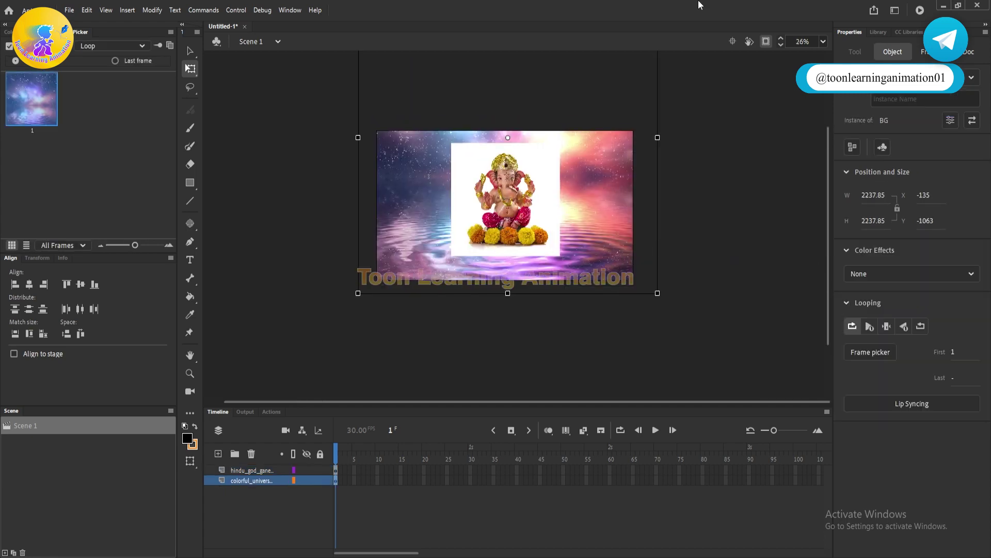
Step: Distribute the two symbols to layers so each layer takes its symbol's name
left_click(526, 223)
right_click(525, 223)
left_click(699, 224)
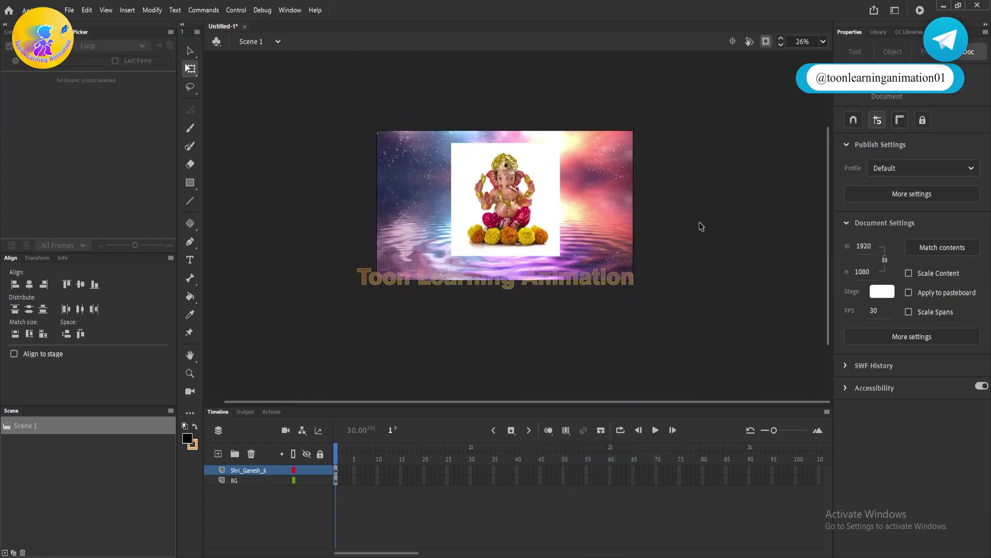
Step: Open the Shri Ganesh Ji symbol for editing and break its bitmap apart
key("ctrl+equal")
left_click(553, 199)
double_click(544, 206)
right_click(545, 200)
left_click(578, 391)
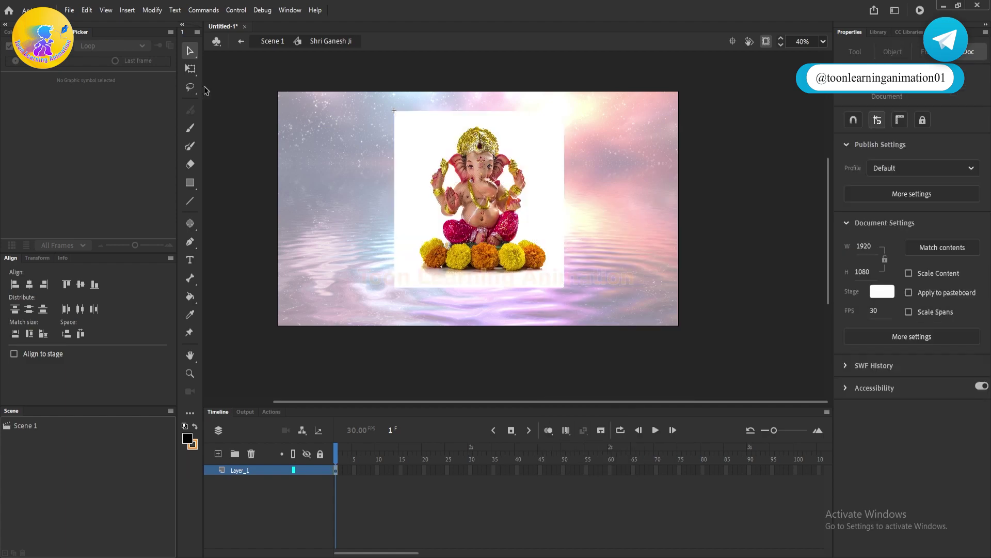
Step: Select the white area around Ganesh with the Magic Wand at threshold 10 and delete it
key("ctrl+equal")
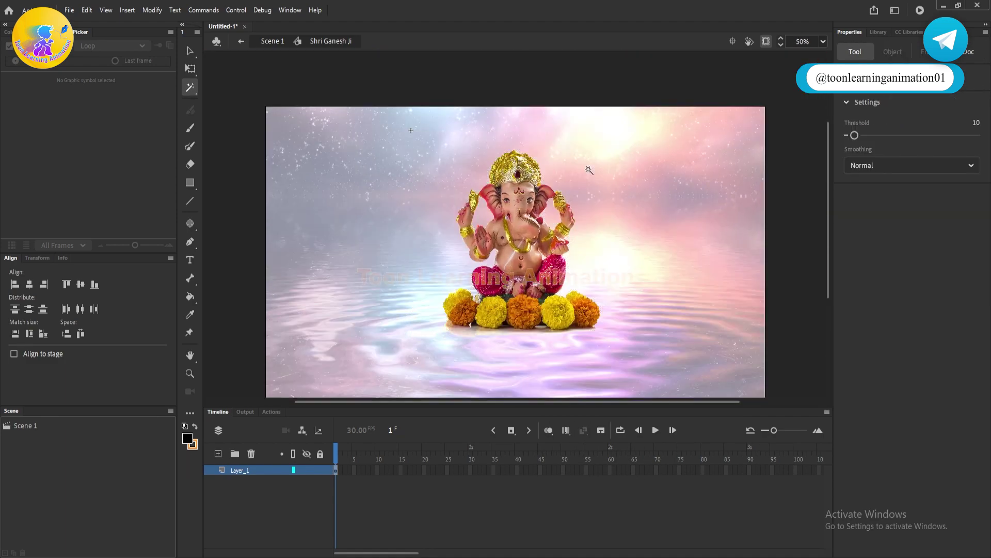
right_click(590, 174)
left_click(646, 336)
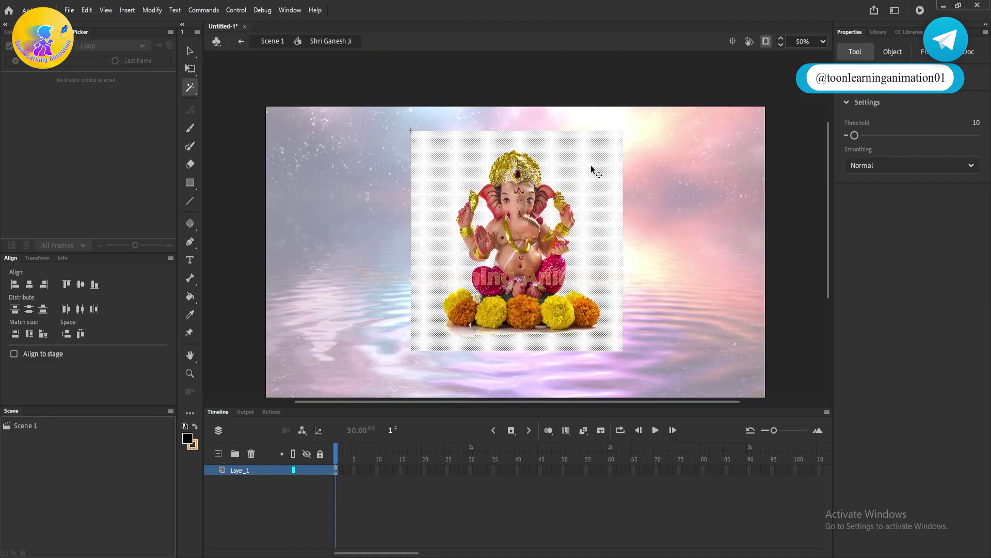
left_click(593, 168)
key("Delete")
key("v")
right_click(657, 260)
key("Escape")
Step: Outline the leftover reflection beneath the marigolds with a closed Pen path and fill the shape with black
scroll(498, 372, "up", 5)
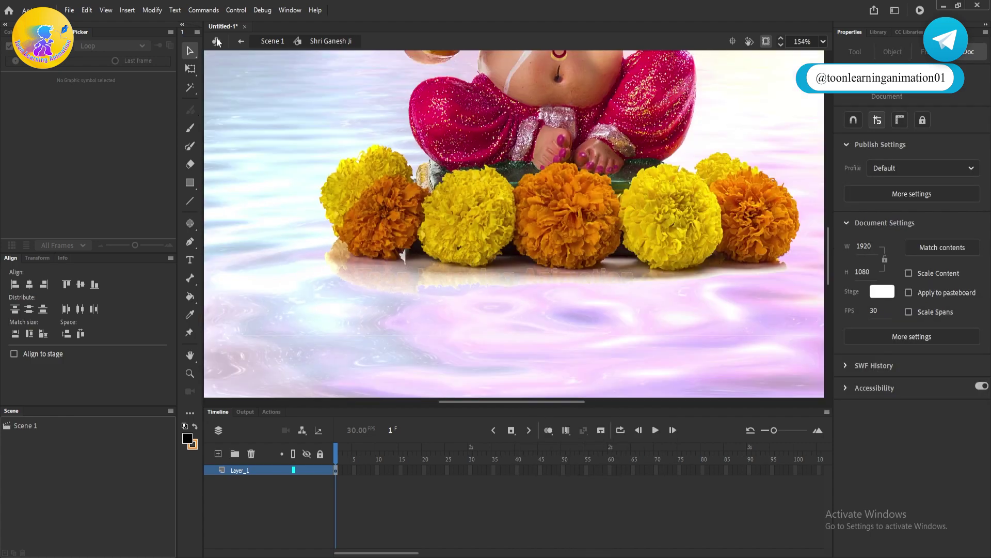
key("p")
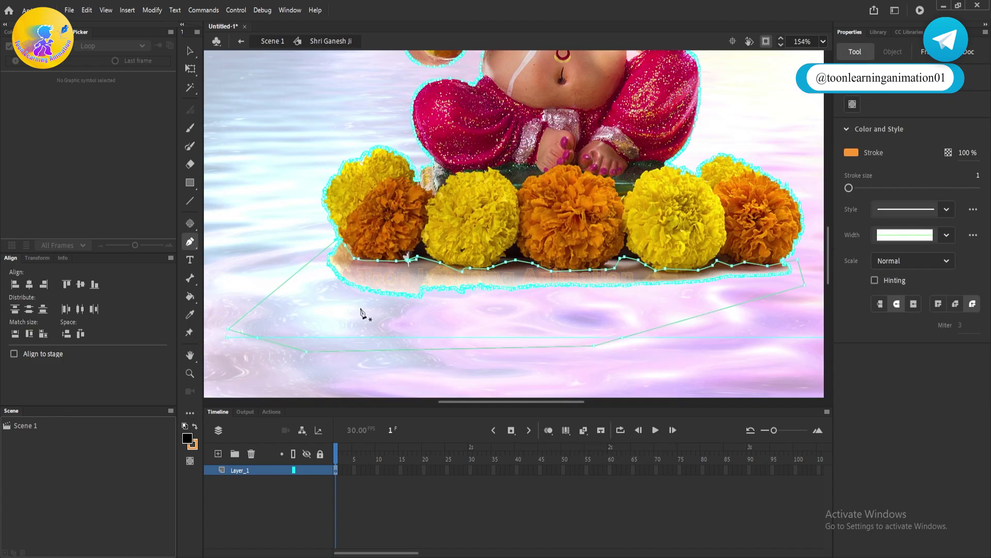
key("v")
left_click(442, 354)
double_click(445, 350)
double_click(247, 187)
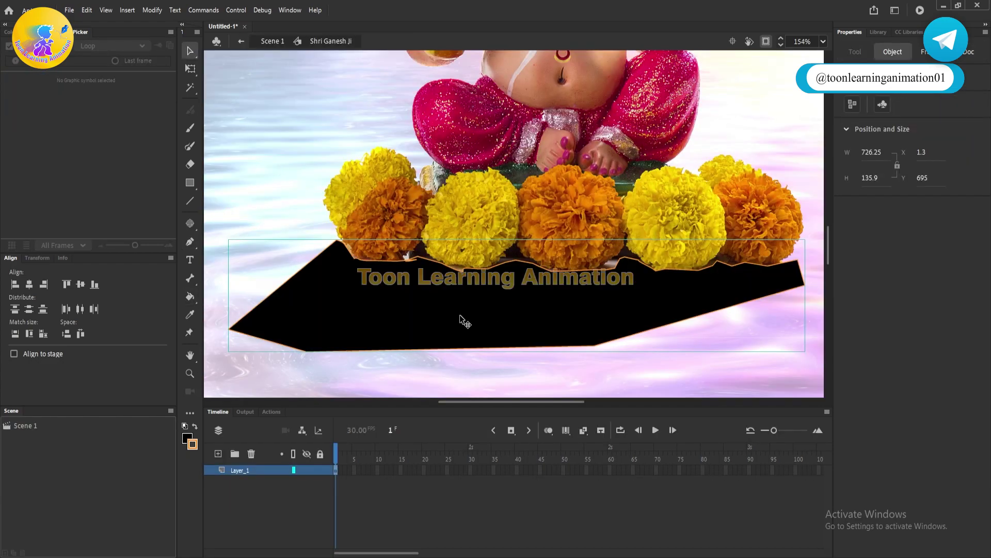
Step: Break the black shape apart and delete it together with the reflection beneath the marigolds
right_click(513, 312)
left_click(537, 390)
scroll(478, 228, "up", 5)
key("ctrl+2")
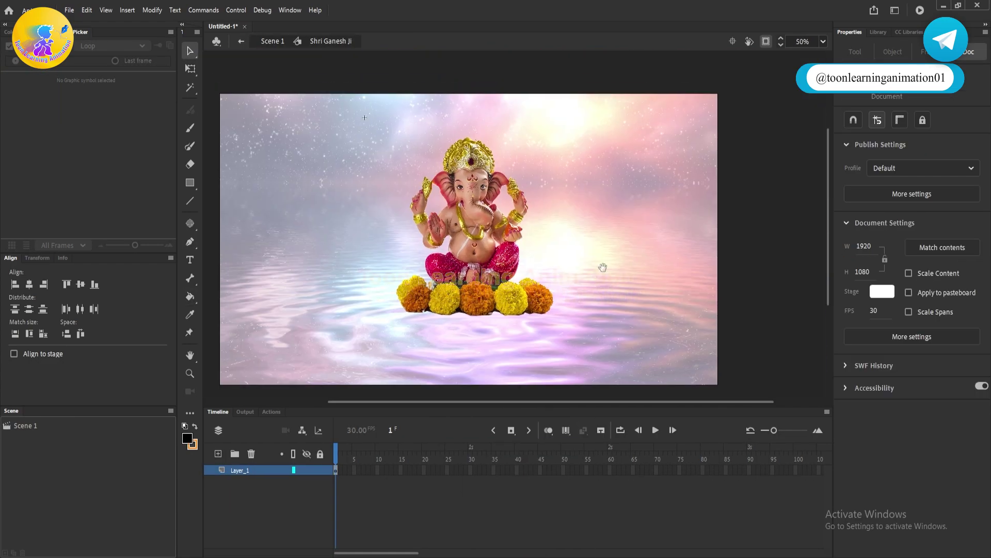
Step: Convert the cut-out Ganesh to a bitmap and wrap it in a graphic symbol named SGJ
right_click(474, 219)
left_click(516, 501)
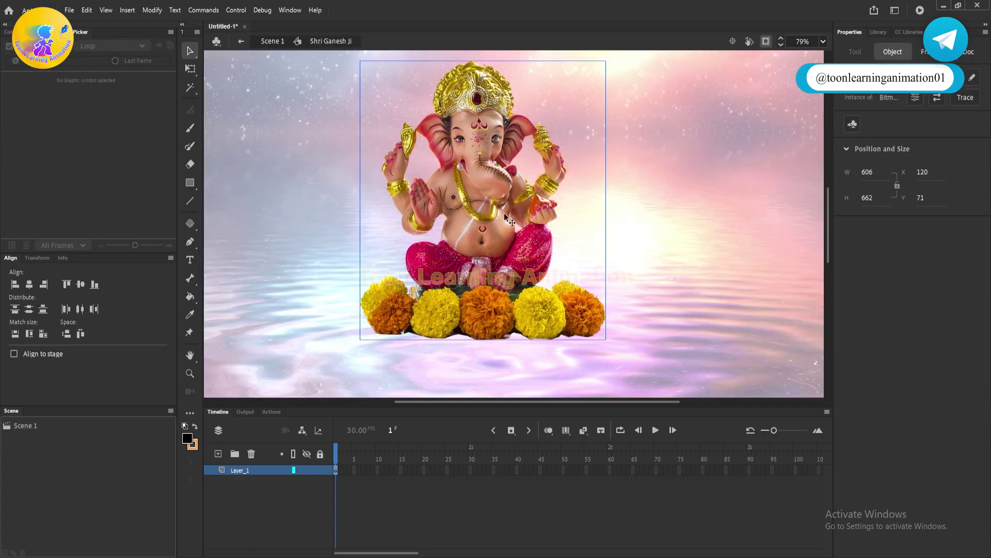
scroll(510, 219, "down", 3)
right_click(469, 272)
left_click(570, 450)
type("SGJ")
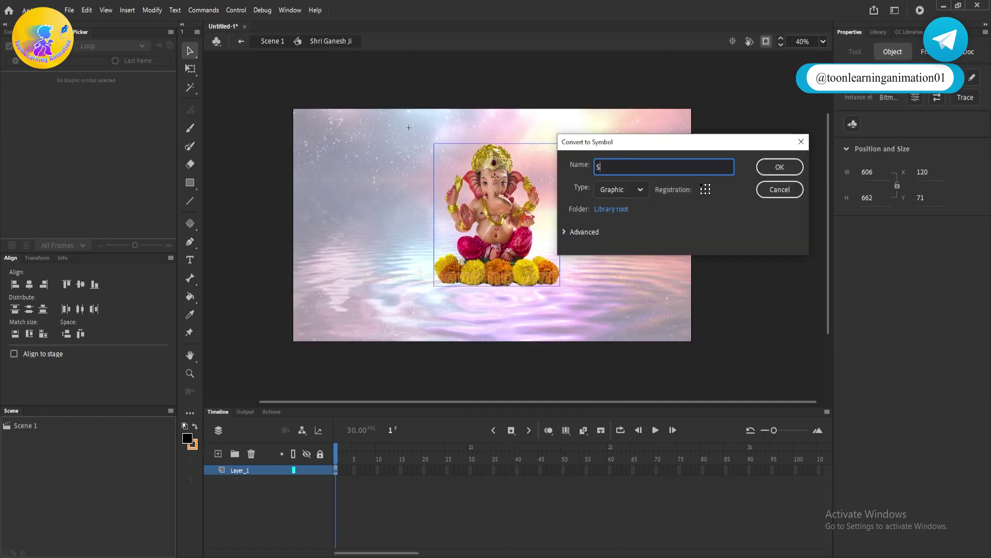
key("Return")
Step: Break apart the bitmap inside SGJ and clear the thin strip along the artwork's right edge
key("ctrl+e")
scroll(648, 190, "up", 1)
key("ctrl+a")
key("ctrl+b")
left_click_drag(605, 84, 550, 268)
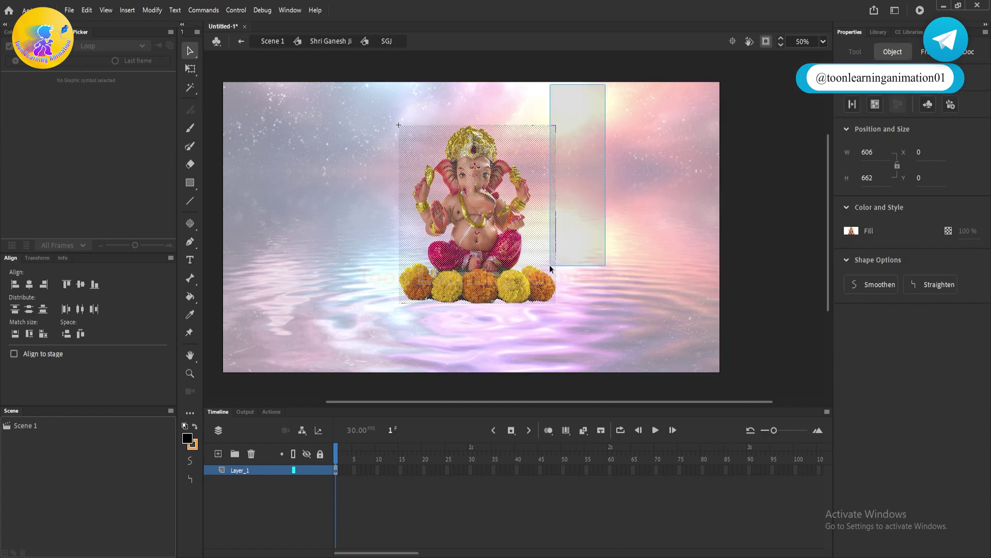
left_click_drag(581, 104, 542, 259)
scroll(551, 237, "up", 2)
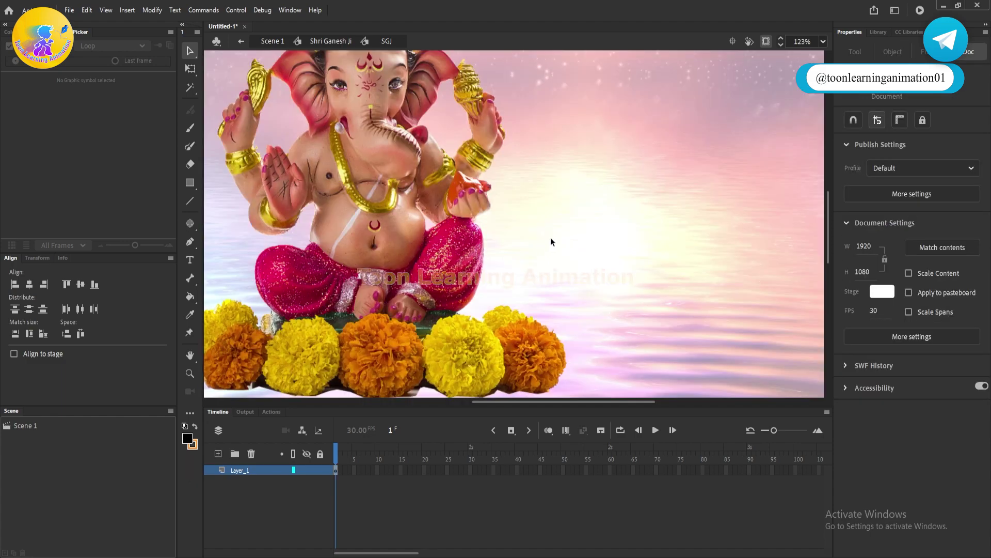
Step: Convert the complete artwork inside SGJ back to a single bitmap
scroll(551, 237, "down", 1)
key("ctrl+e")
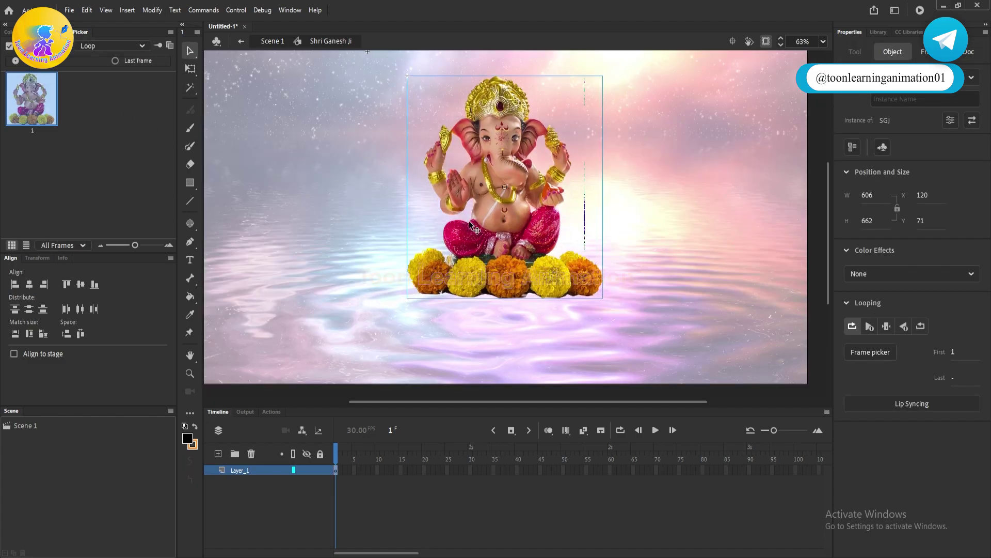
key("ctrl+e")
key("ctrl+a")
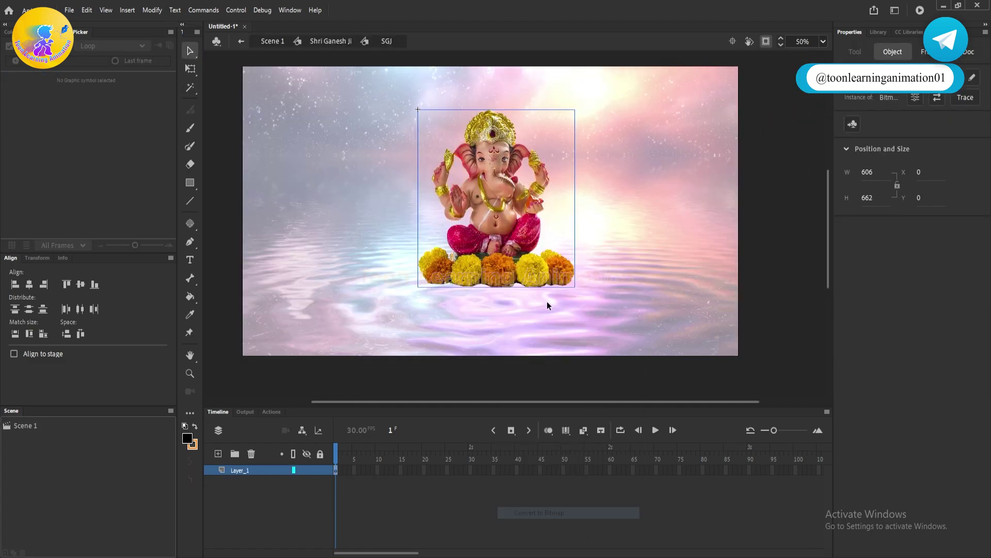
Step: Extend the artwork layer inside SGJ to frame 50 and go back to frame 1
key("q")
left_click(525, 317)
left_click_drag(565, 470, 336, 470)
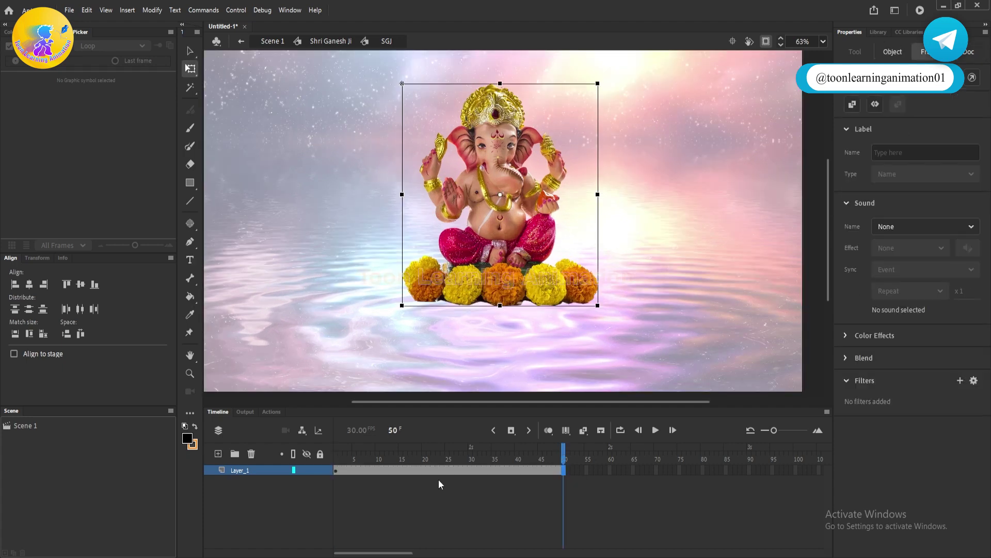
Step: Build Asset Warp bone chains along both raised rear arms, from the elbows up to the held objects
key("w")
scroll(382, 272, "up", 4)
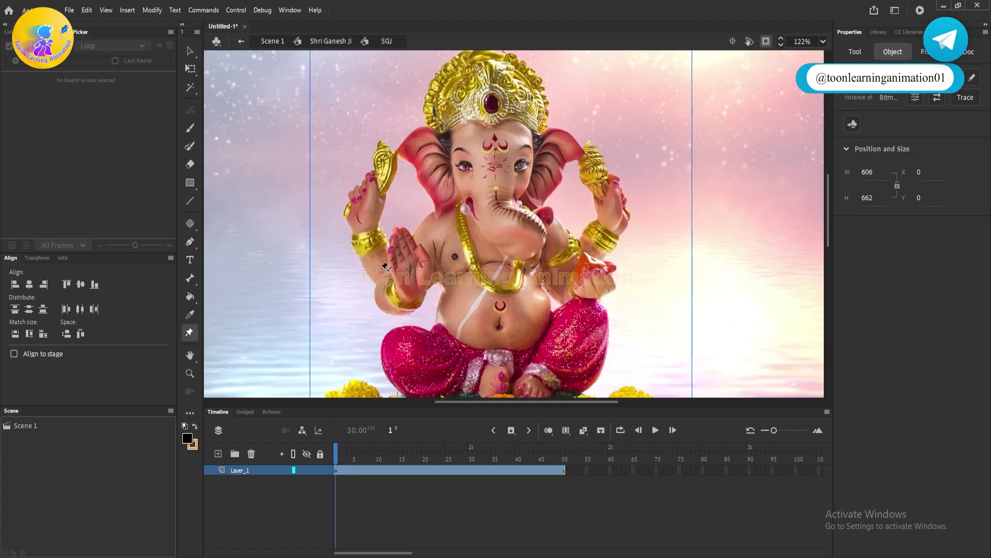
left_click(381, 274)
left_click(363, 227)
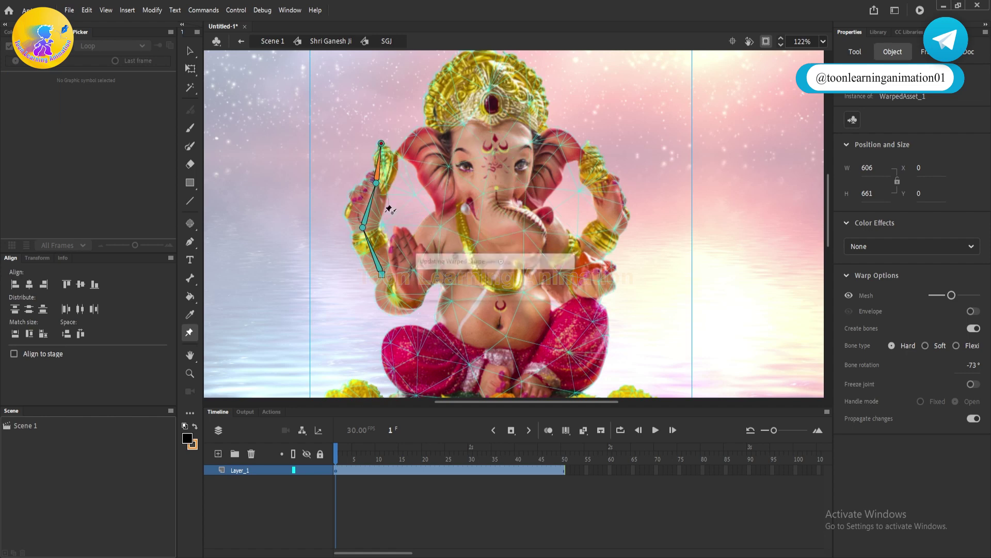
left_click(585, 249)
left_click(611, 227)
left_click(603, 189)
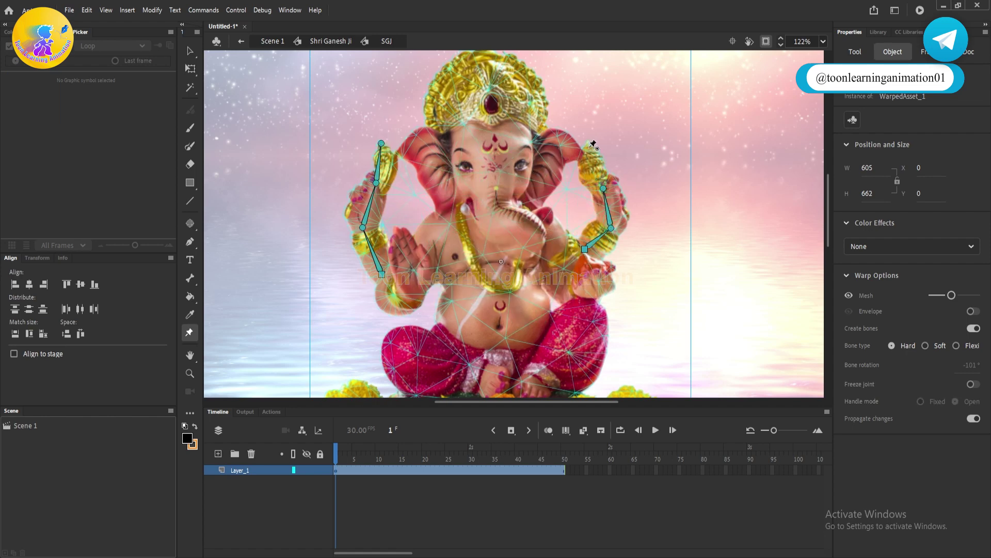
Step: Add Asset Warp bones to the belly, blessing hand, both ears, trunk and crown
left_click(499, 343)
left_click(493, 263)
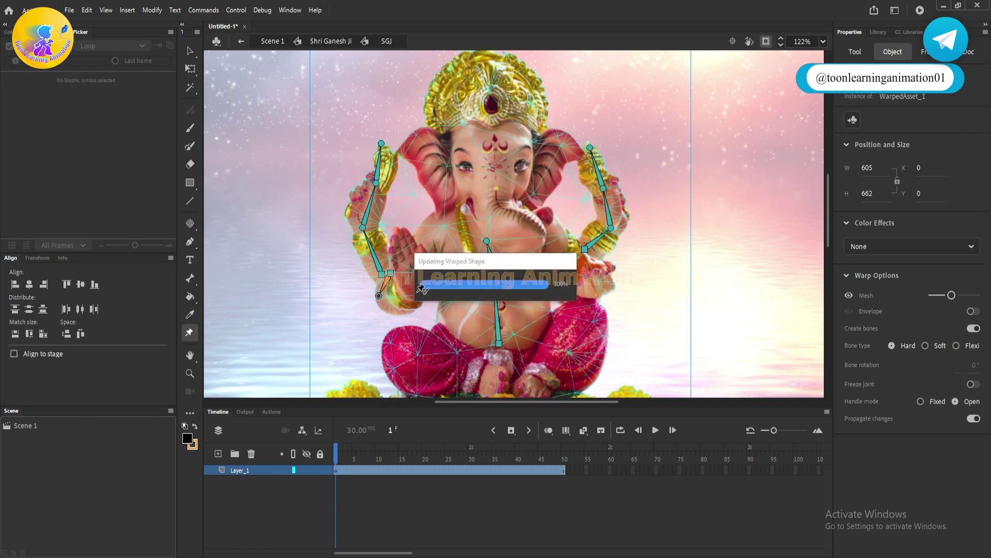
left_click(404, 151)
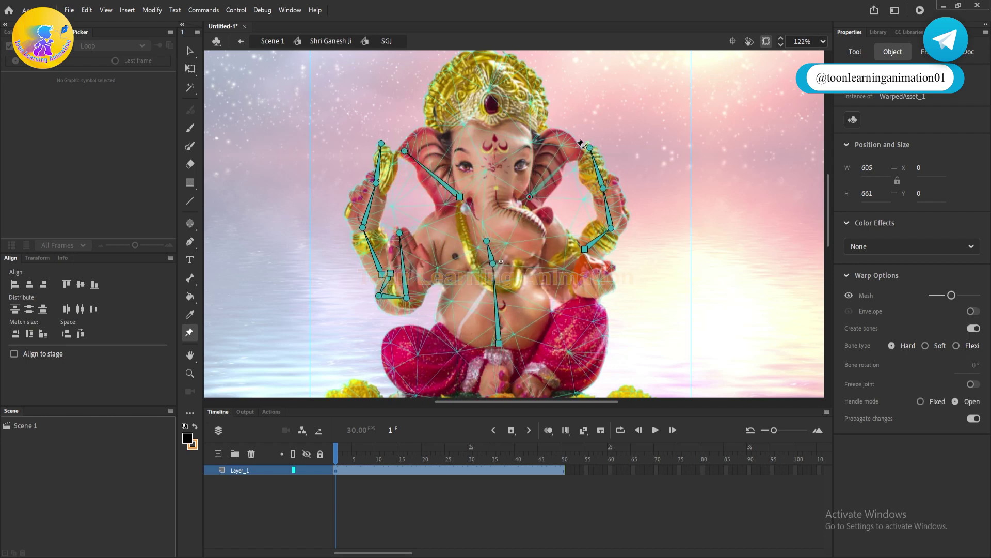
left_click(540, 235)
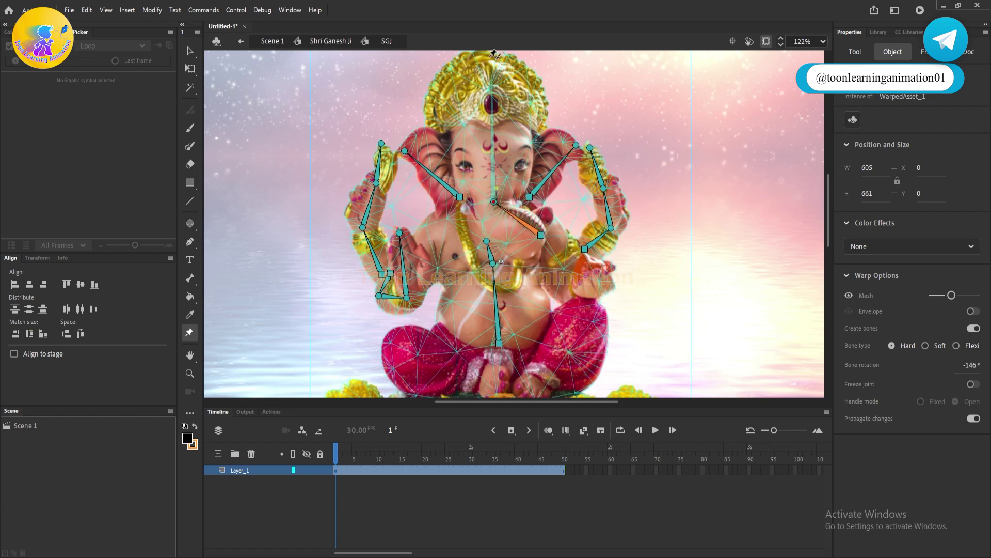
left_click(493, 124)
Step: Add Asset Warp bones to both folded legs, the other front arm and the row of marigolds
left_click_drag(455, 339, 443, 249)
left_click(374, 251)
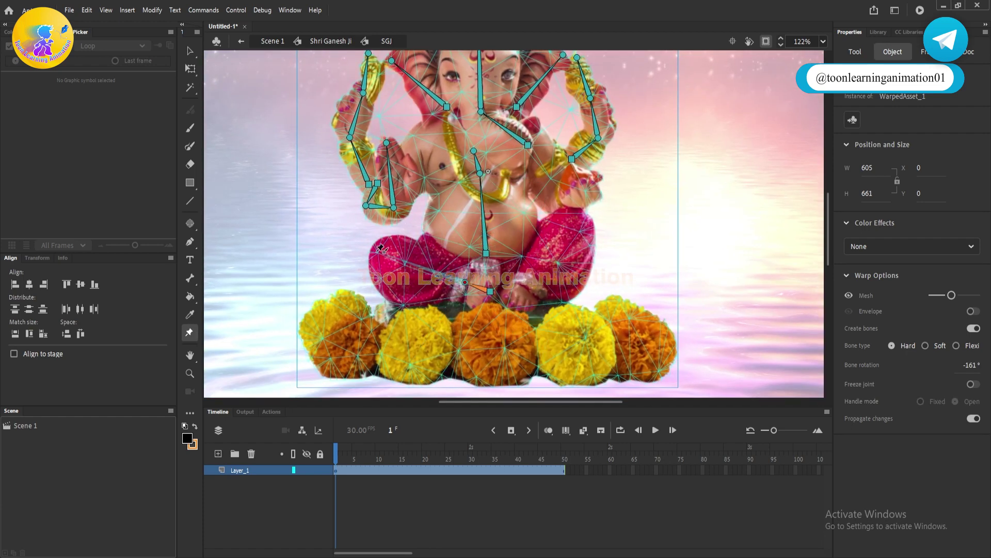
left_click(435, 246)
left_click(541, 223)
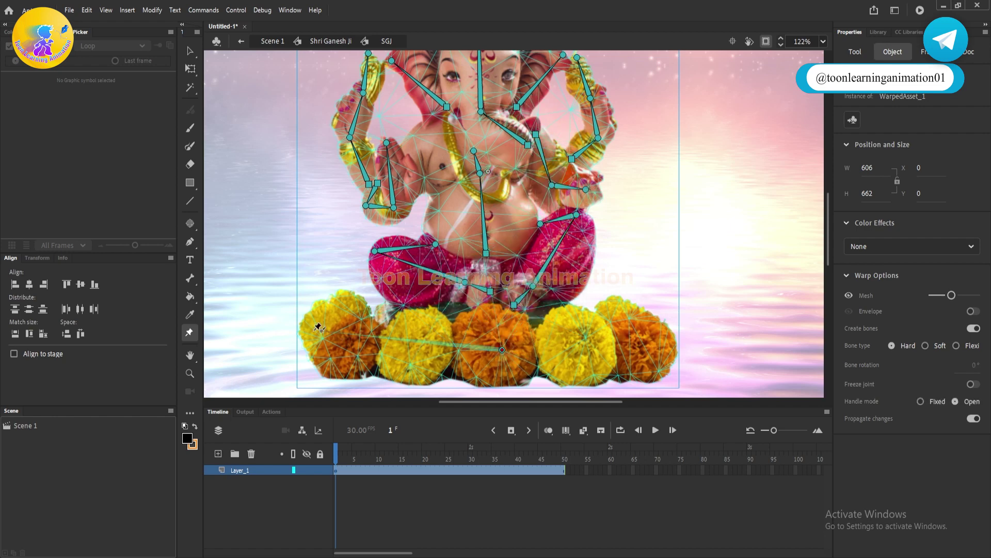
left_click_drag(319, 328, 663, 341)
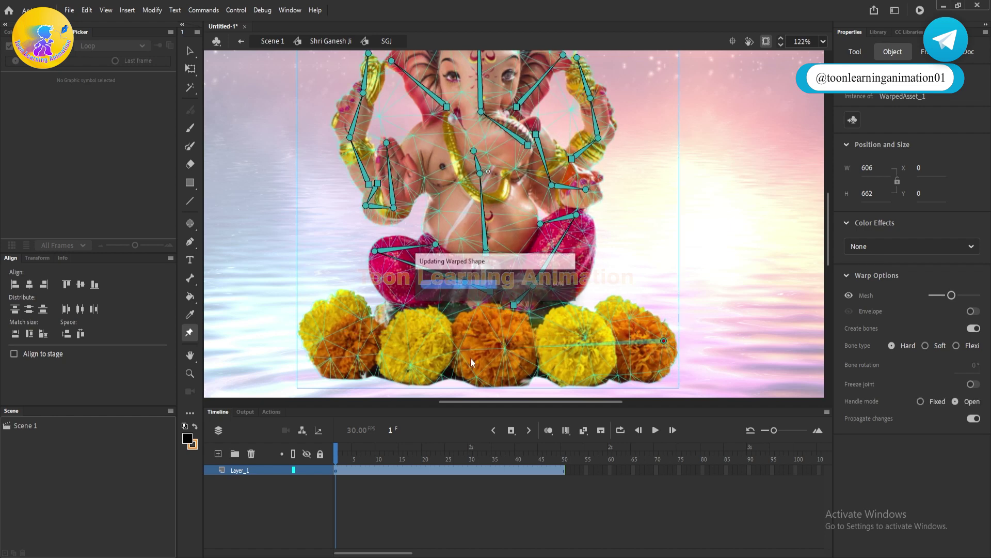
scroll(543, 312, "down", 3)
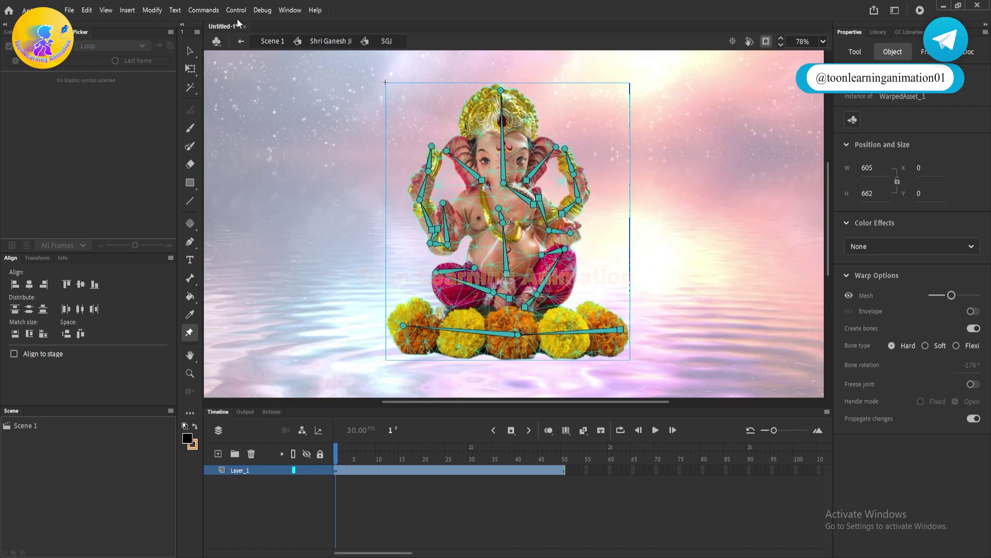
Step: Insert keyframes at frames 25 and 50 of the rigged artwork in SGJ and activate the Asset Warp tool
key("v")
left_click(565, 469)
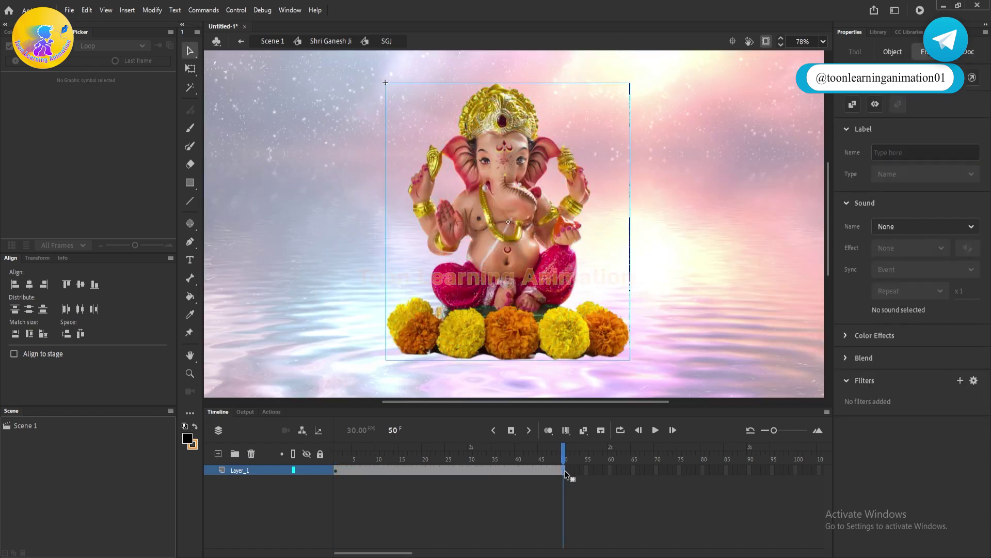
right_click(448, 473)
left_click(486, 236)
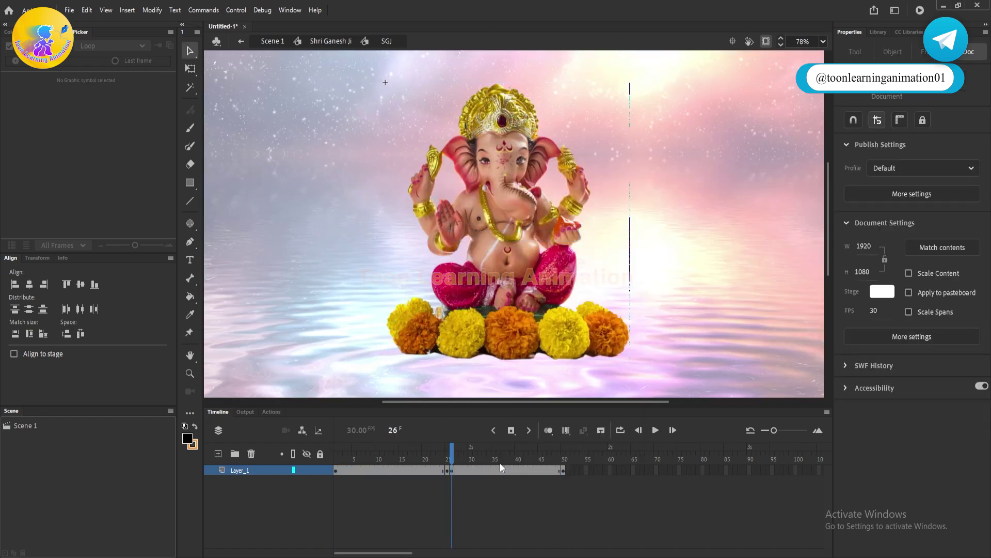
left_click(190, 332)
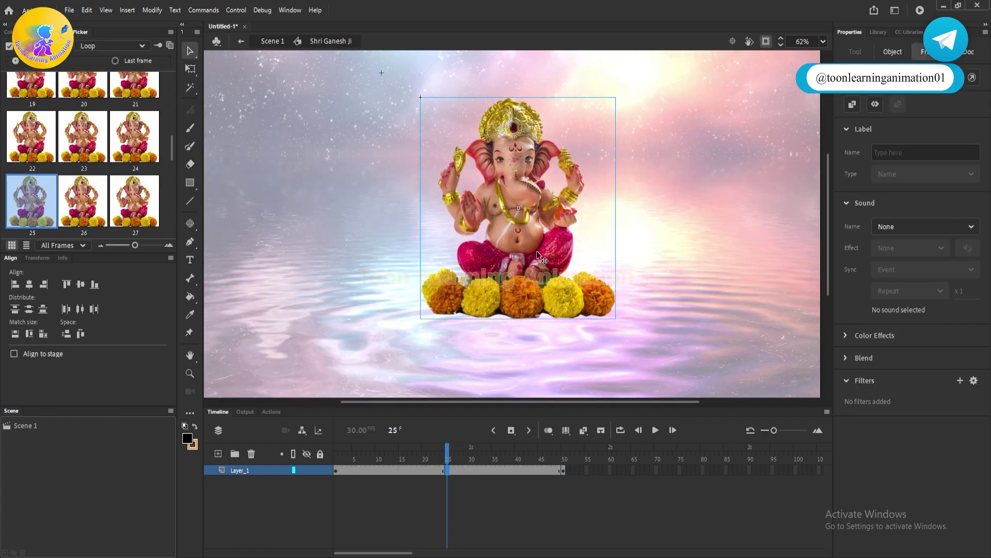
Step: Return to the main scene, duplicate the Ganesh symbol and flip the copy vertically as a water reflection
double_click(454, 361)
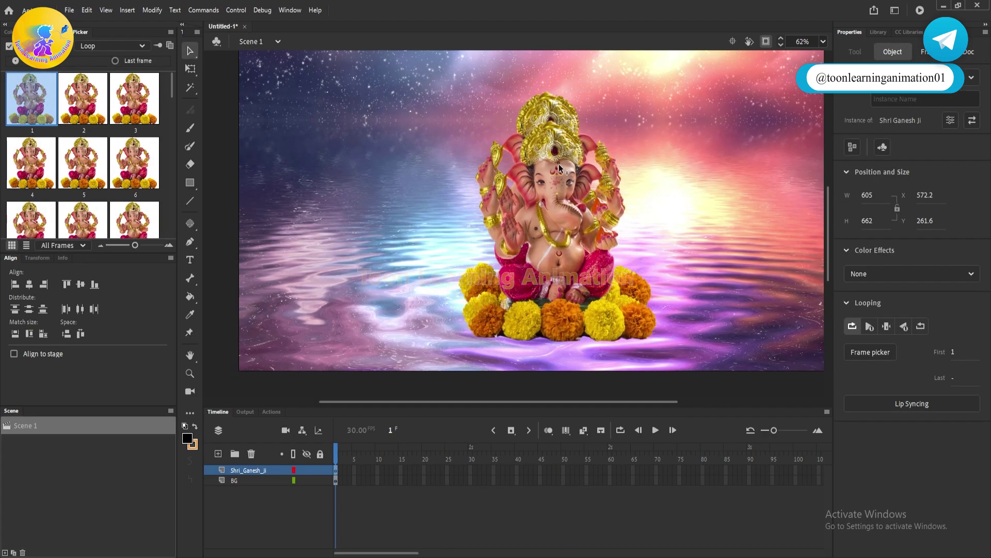
right_click(613, 206)
left_click(645, 399)
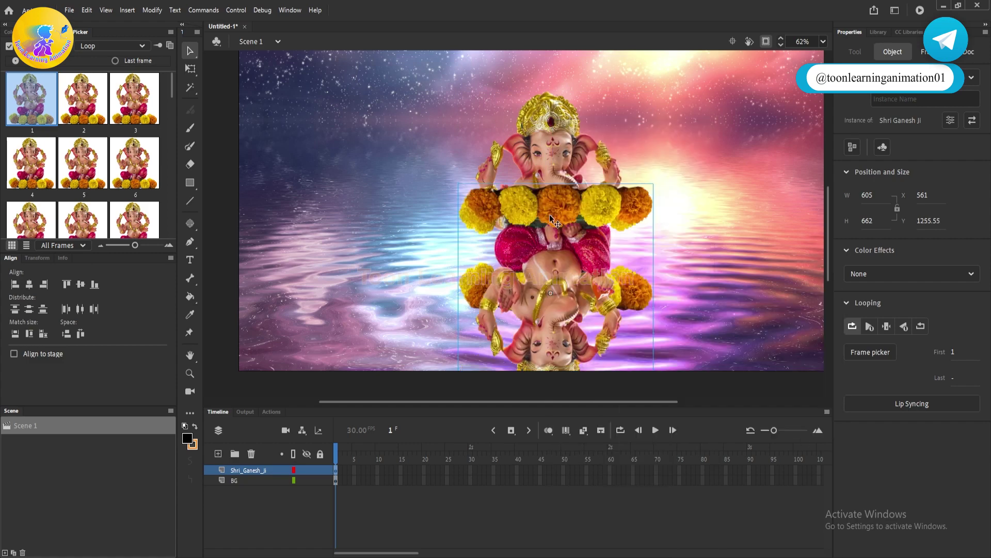
Step: Move the flipped Ganesh copy directly beneath the marigold row and lower its opacity with an Alpha color effect
left_click_drag(549, 215, 537, 327)
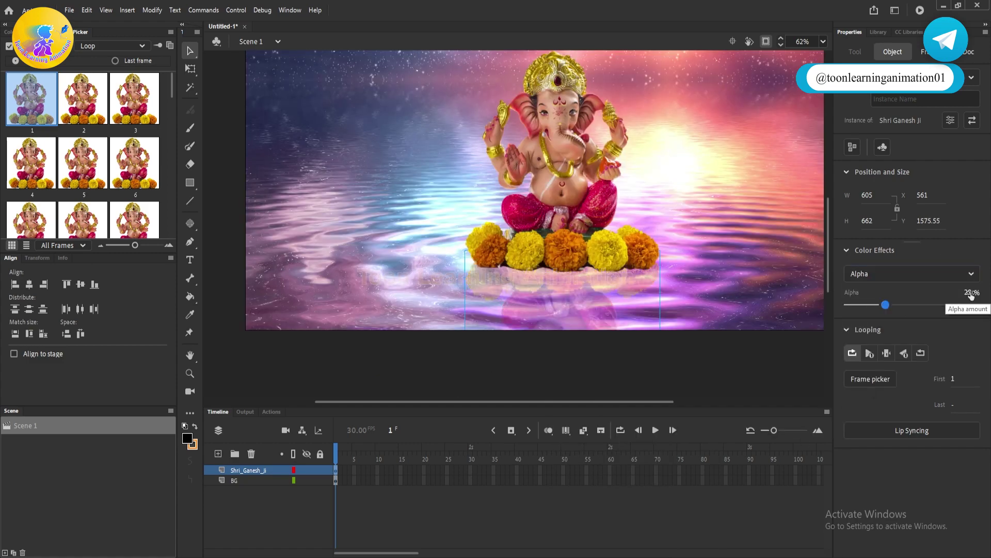
scroll(567, 182, "down", 2)
Step: Inside the upright Ganesh symbol, animate a rise at frame 25 and return at frame 50 with classic tweens, using Classic Ease-In on the first
left_click(553, 160)
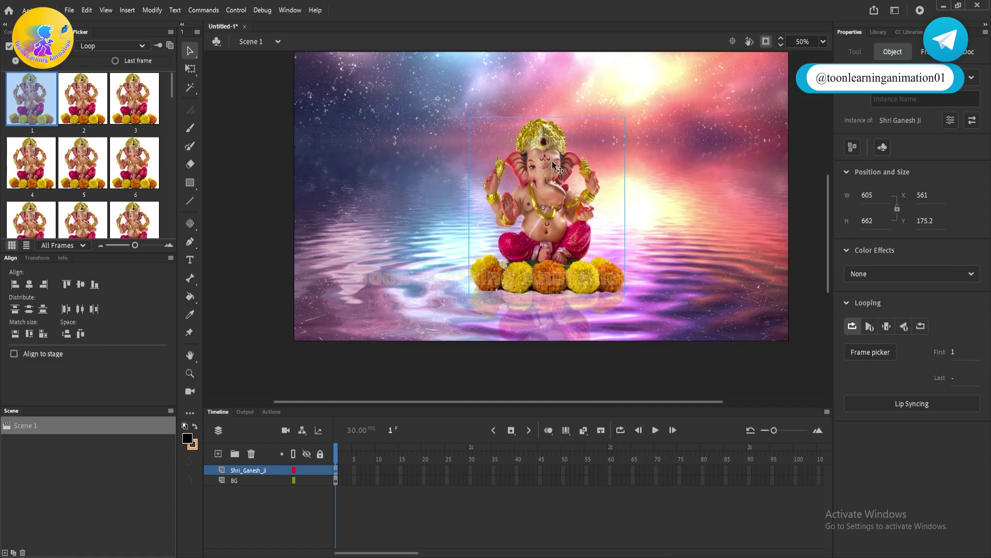
left_click(767, 454)
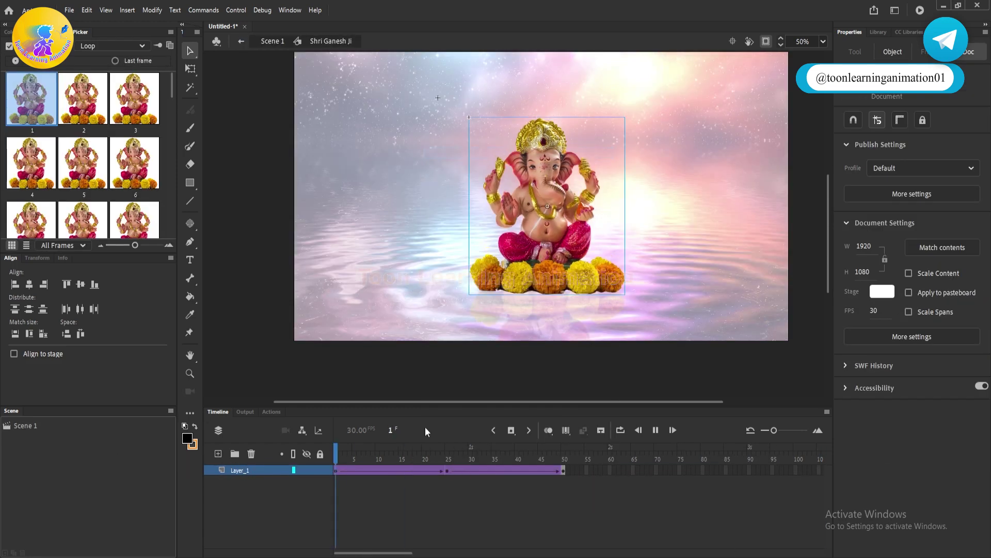
left_click(484, 470)
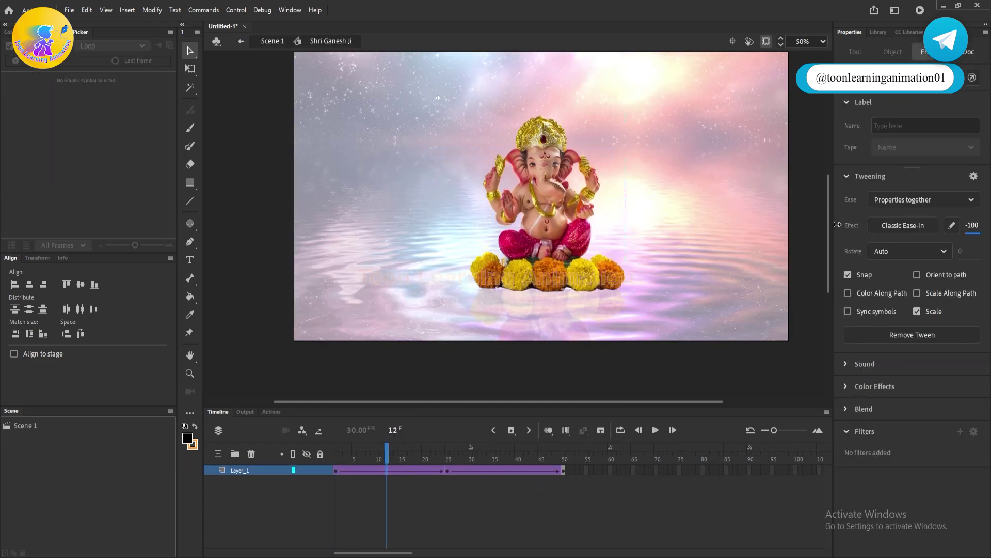
key("Return")
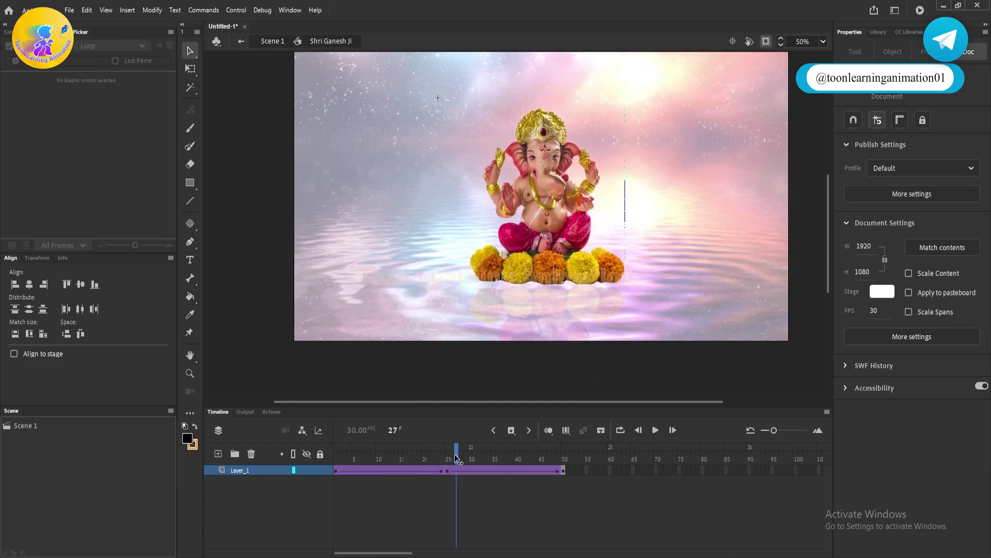
Step: Reshape the ease of the tween between frames 25 and 50 into a custom curve with a gentle start and end
left_click(479, 470)
left_click(951, 225)
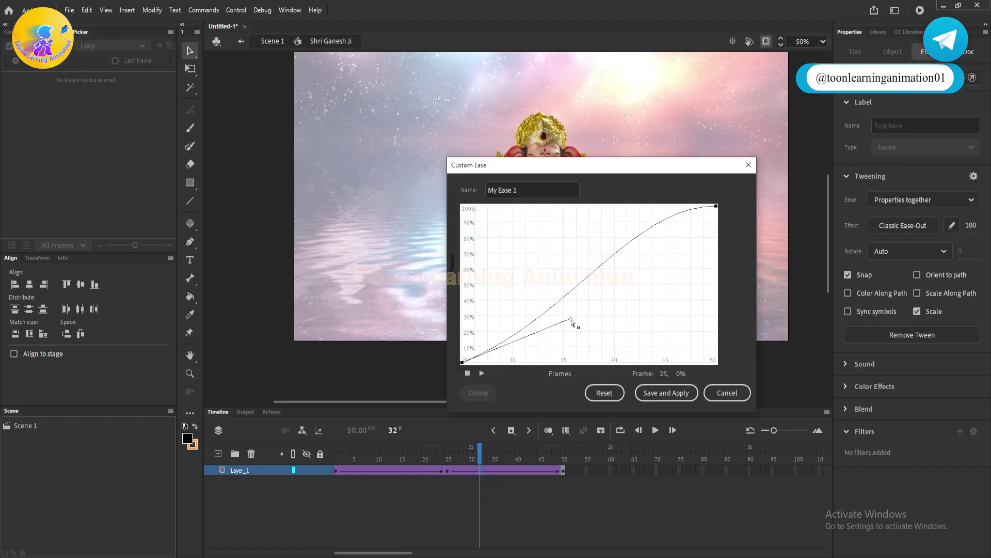
left_click_drag(593, 167, 845, 187)
left_click(919, 413)
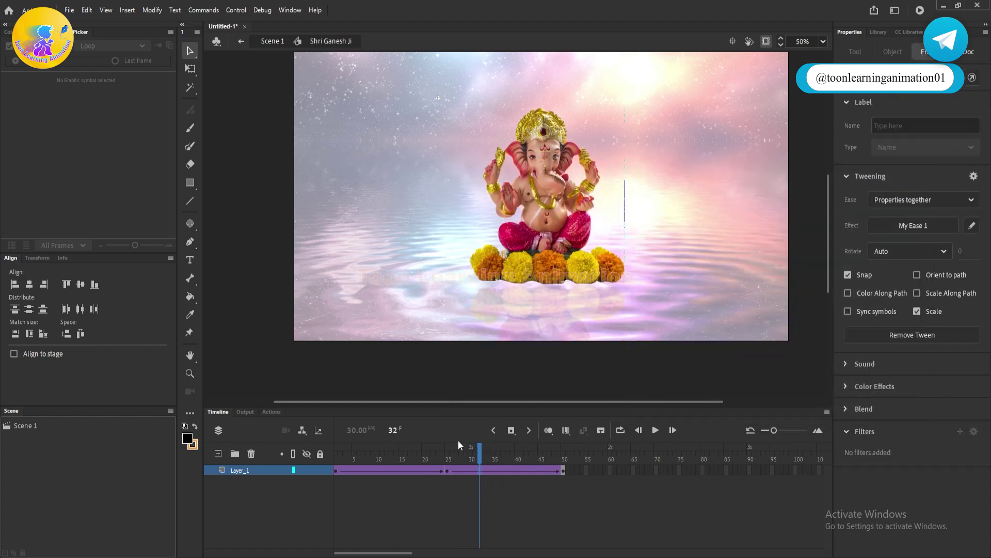
key("Return")
Step: Apply a custom ease curve to the tween between frames 1 and 25 and preview the floating motion
left_click(377, 470)
left_click(952, 226)
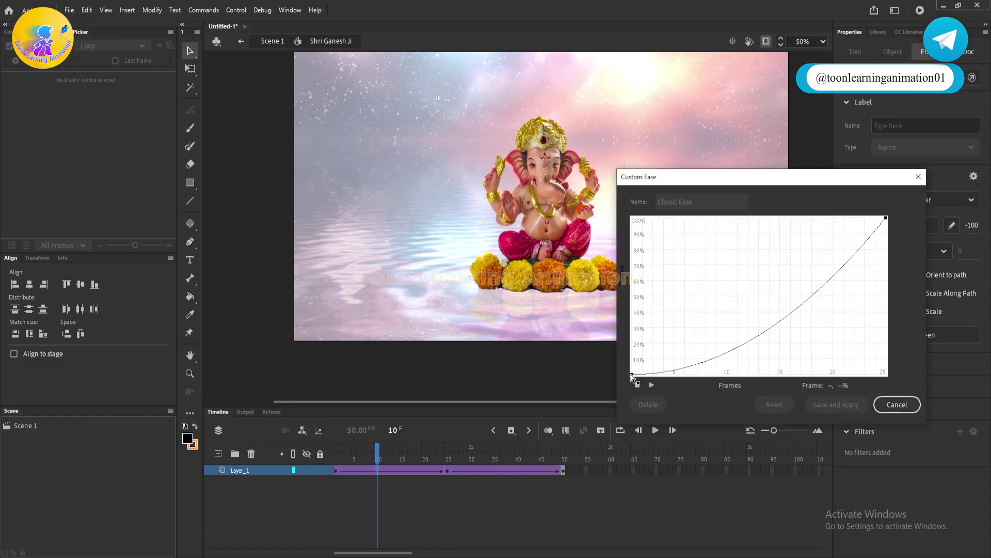
key("Return")
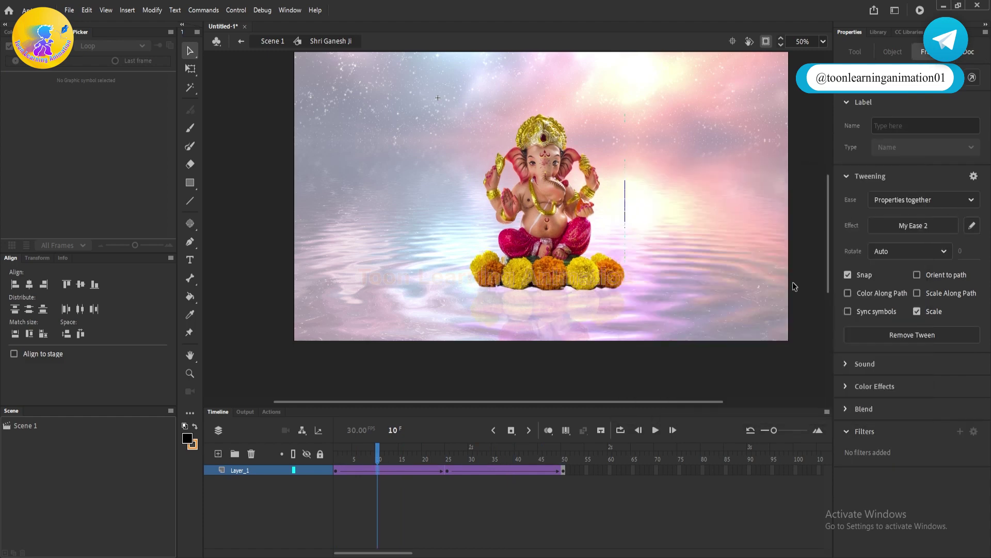
key("Return")
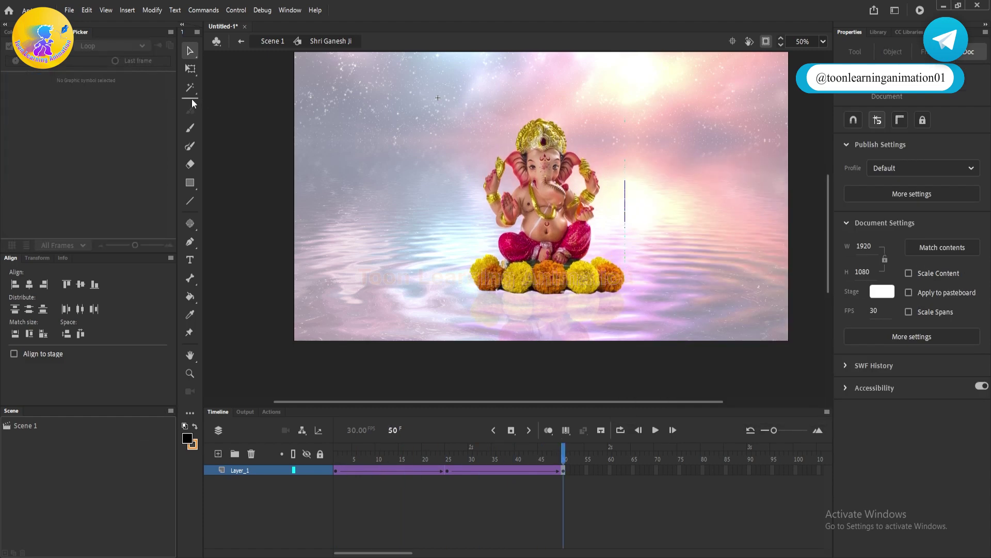
Step: Enter the SGJ symbol and rotate Ganesh's left ear bone to about -55° at frame 25
double_click(251, 295)
key("Return")
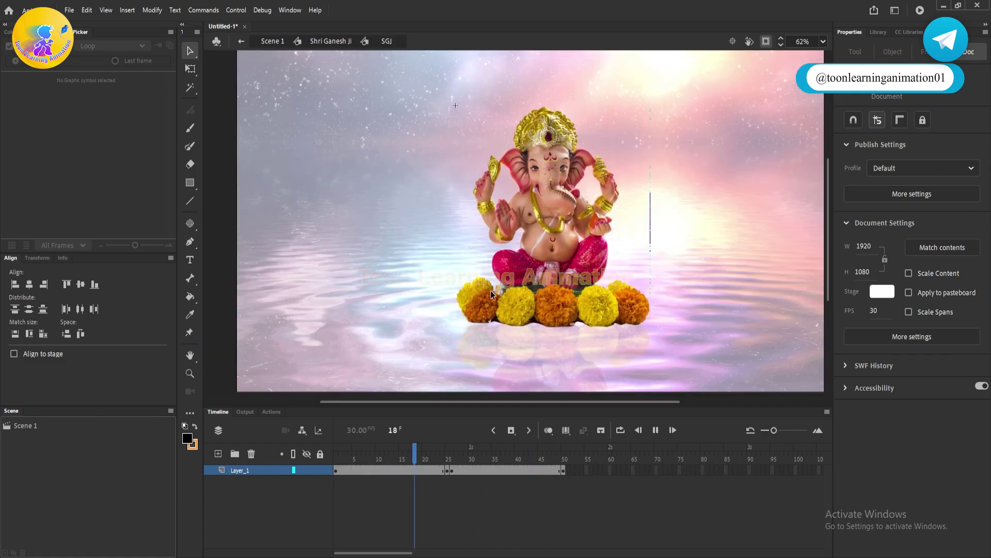
left_click(447, 470)
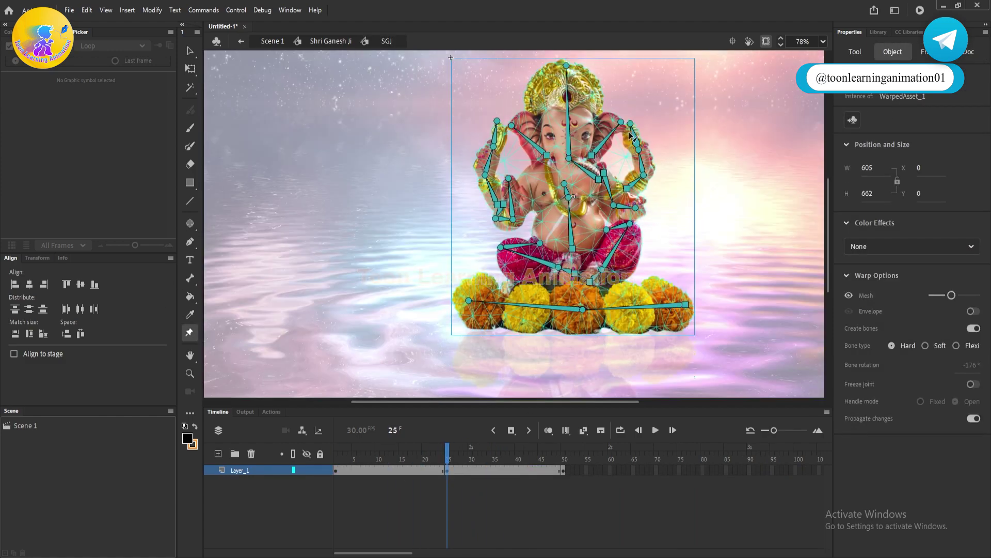
scroll(631, 136, "up", 5)
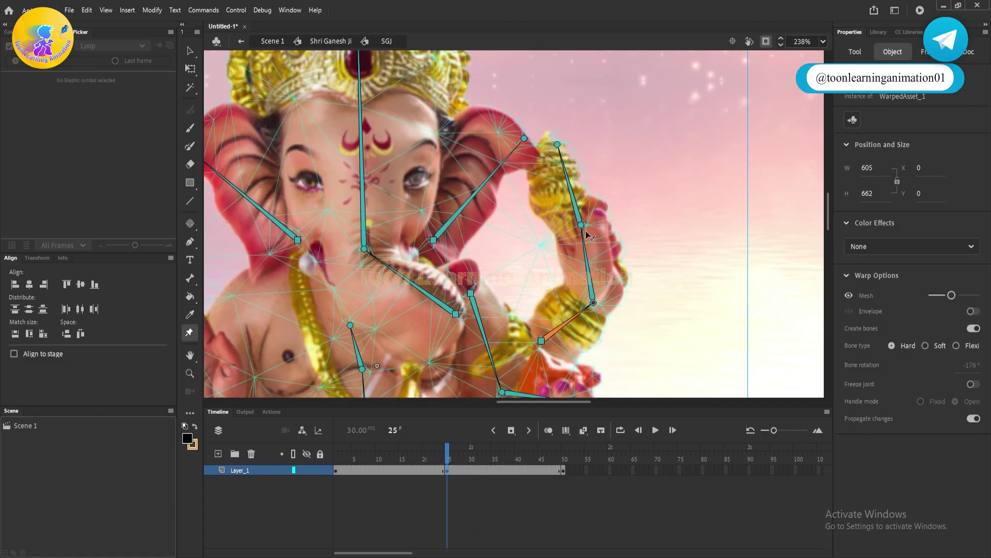
left_click(523, 139)
scroll(523, 138, "down", 2)
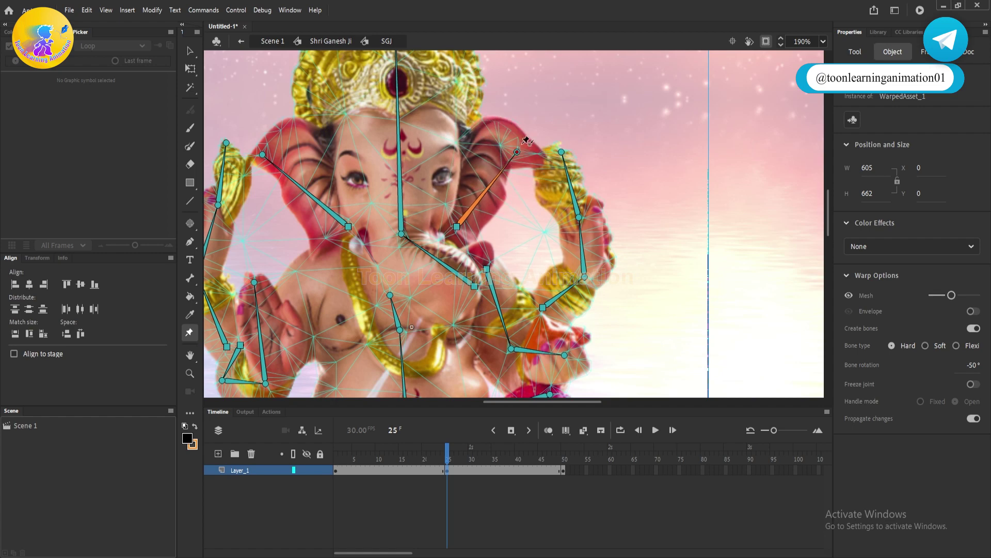
left_click_drag(517, 151, 527, 140)
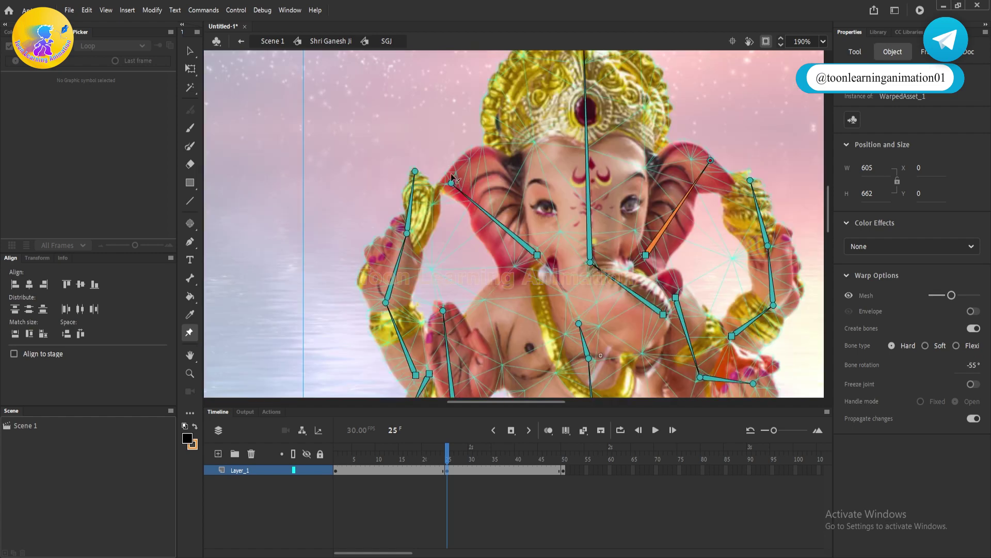
Step: Adjust the crown bone and swing Ganesh's raised right arm slightly outward at frame 25
scroll(562, 103, "up", 2)
scroll(562, 103, "left", 3)
left_click(562, 93)
scroll(561, 93, "down", 3)
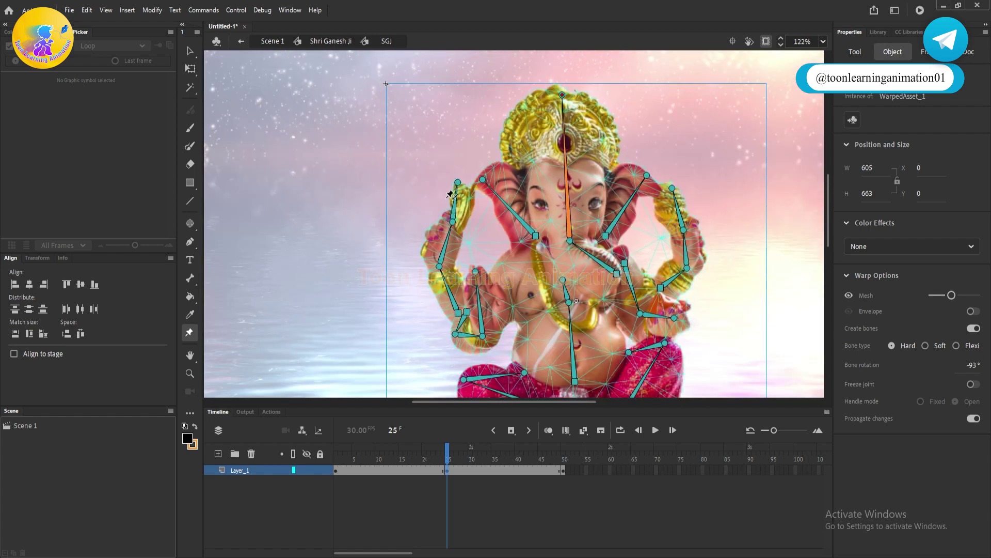
left_click(447, 470)
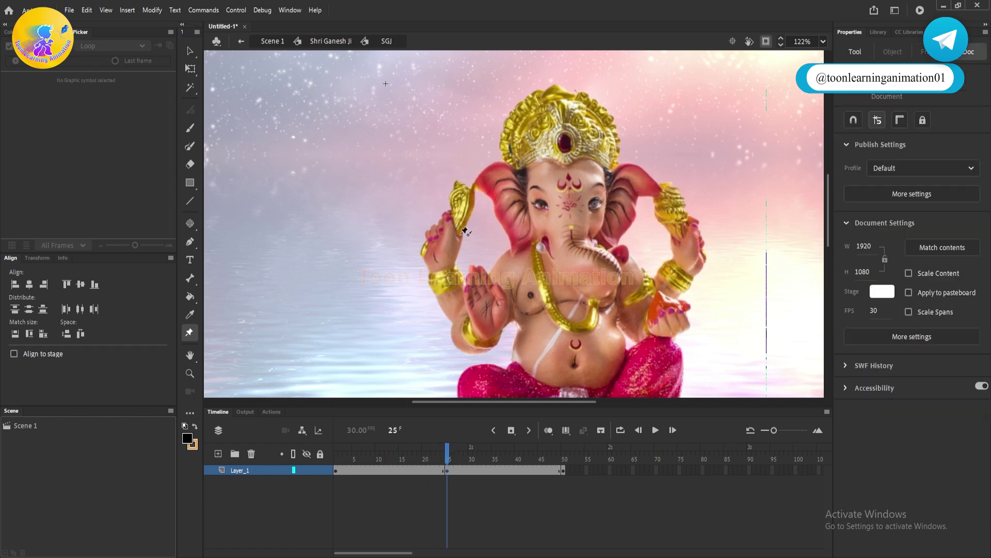
left_click(438, 272)
left_click(446, 470)
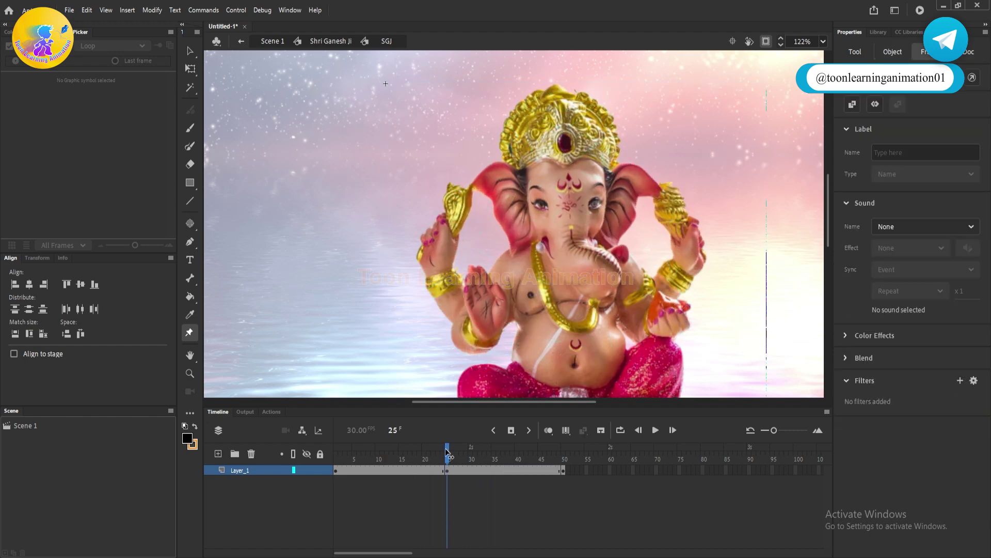
Step: Raise the crown slightly and lower both ear tips at frame 25, rotating the right ear bone to about -147°
left_click(608, 271)
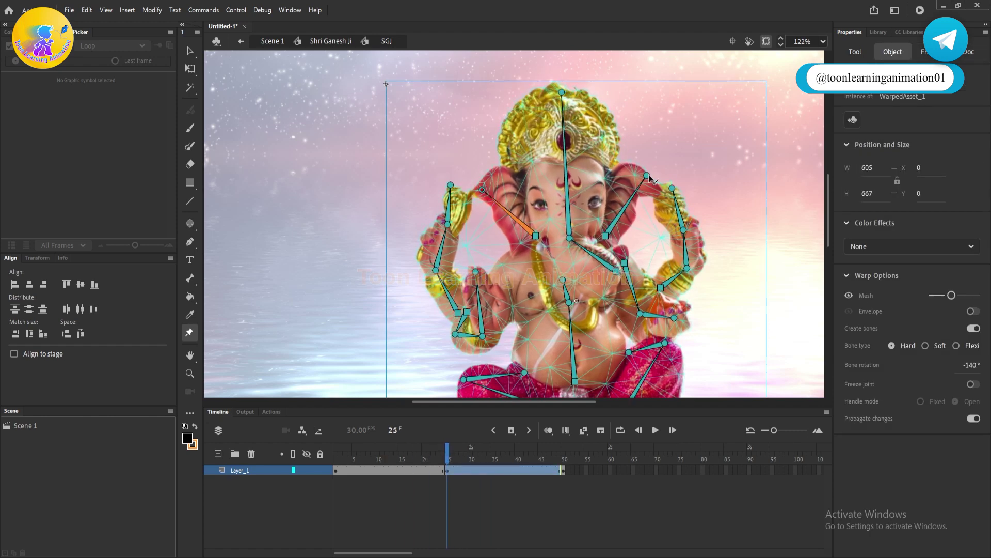
left_click(447, 470)
left_click(655, 178)
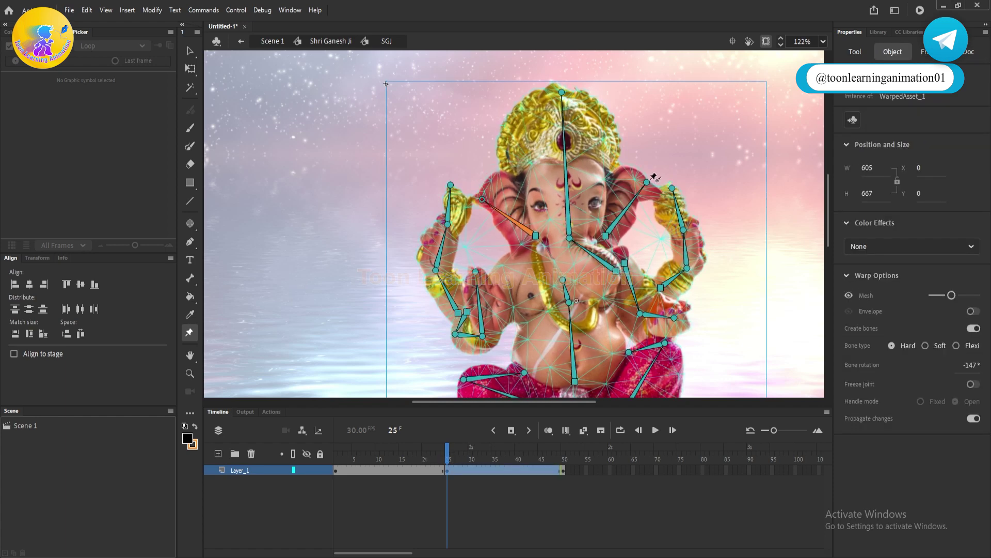
left_click(446, 447)
Step: Pose the blessing hand, lower belly and both knee bones at frame 25, lifting the belly and lowering the knees slightly
scroll(464, 232, "down", 5)
left_click(470, 214)
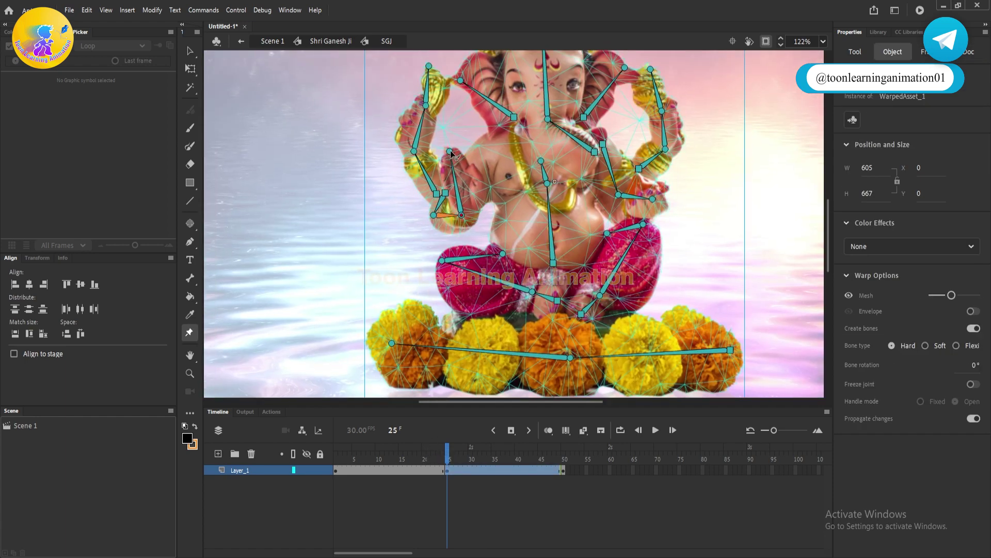
left_click(451, 460)
scroll(555, 233, "down", 2)
left_click(558, 238)
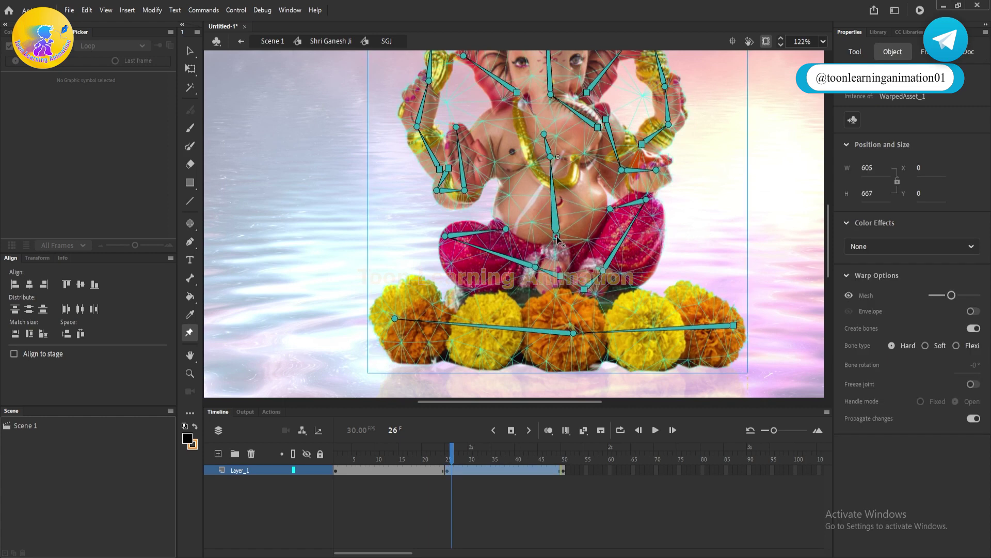
left_click(447, 456)
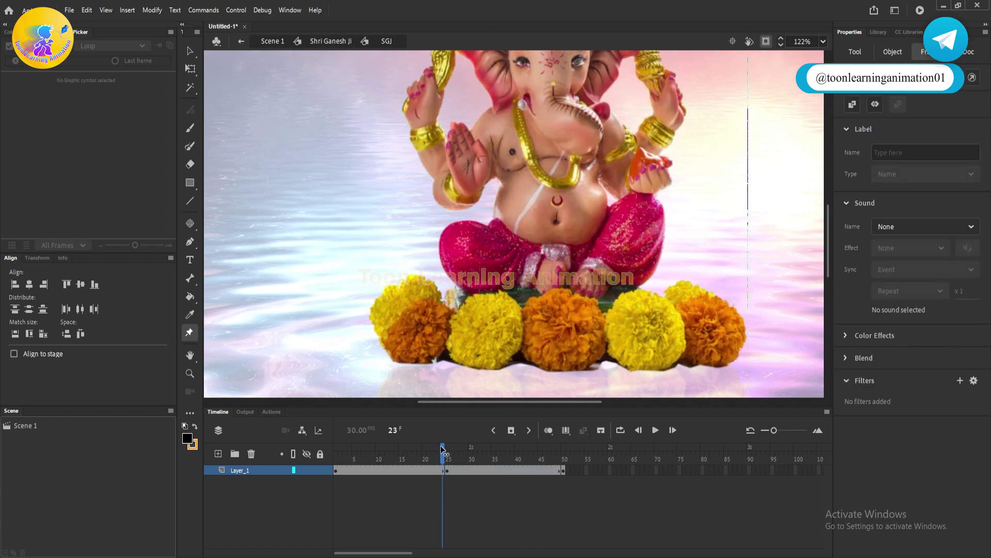
left_click(451, 237)
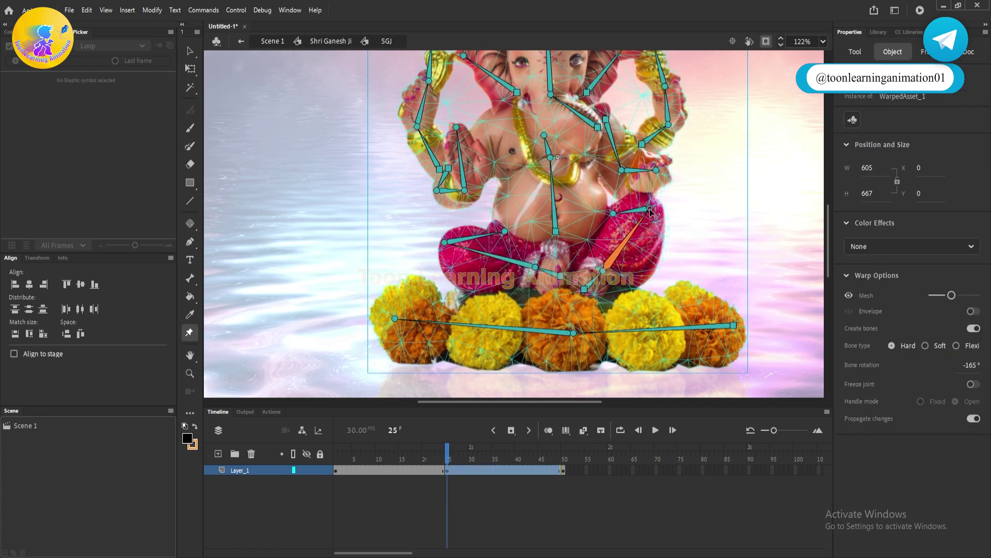
Step: Create classic tweens across both keyframe spans of the SGJ layer
left_click(390, 469)
right_click(389, 469)
left_click(420, 160)
Step: Set the first SGJ tween to Classic Ease-In and apply a custom ease curve to it
left_click(390, 471)
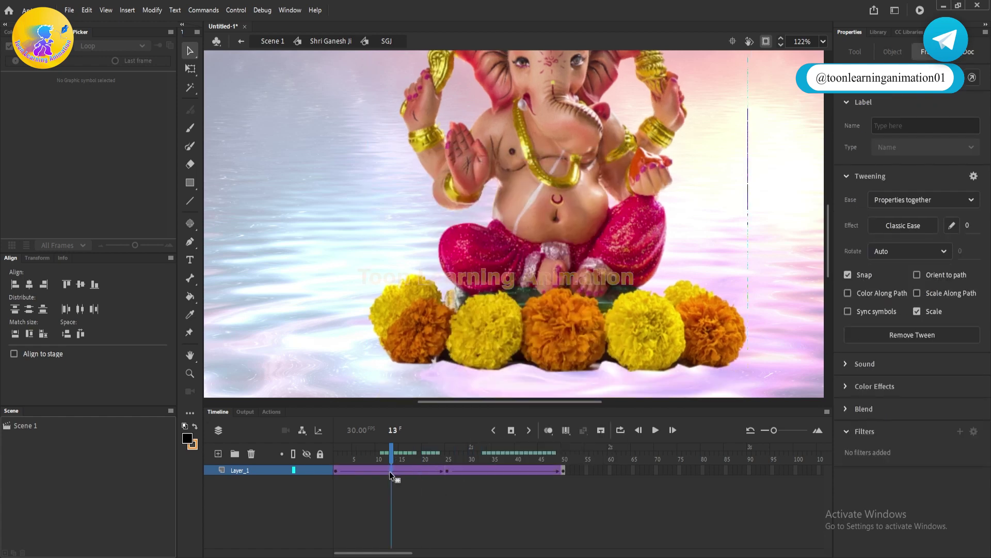
left_click(903, 225)
left_click(895, 402)
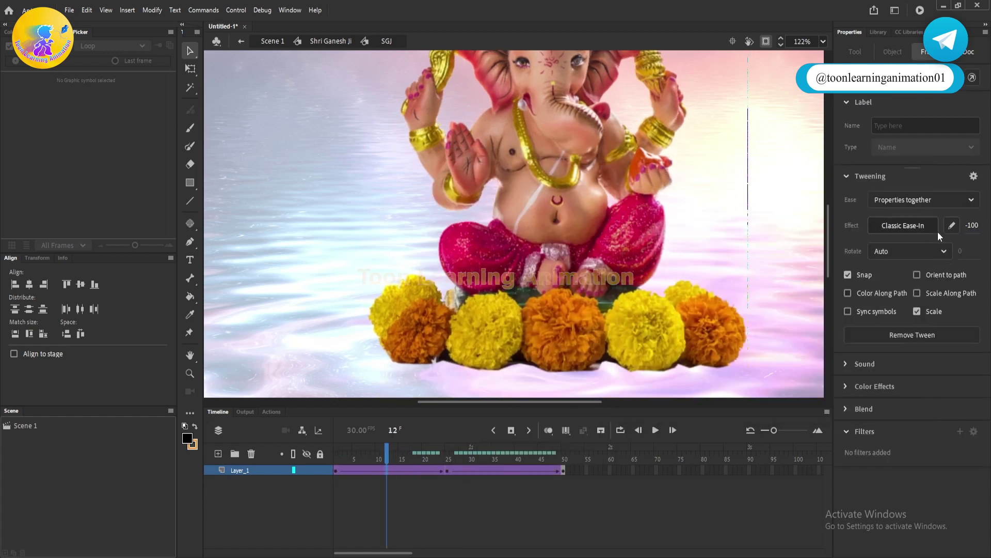
left_click(952, 226)
left_click(837, 405)
Step: Set the second SGJ tween to Classic Ease-Out and reshape it into an S-shaped custom ease curve
left_click(517, 470)
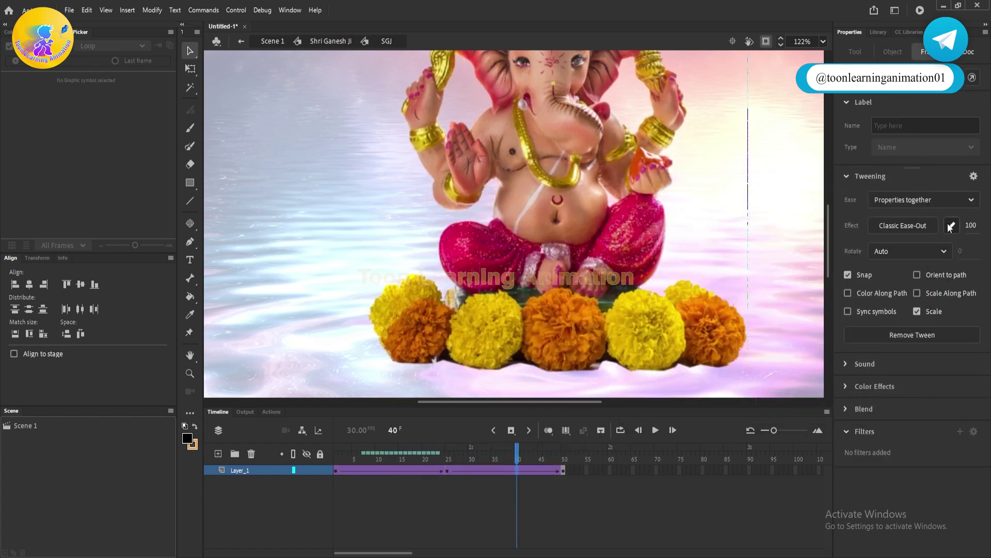
left_click(951, 225)
left_click(830, 404)
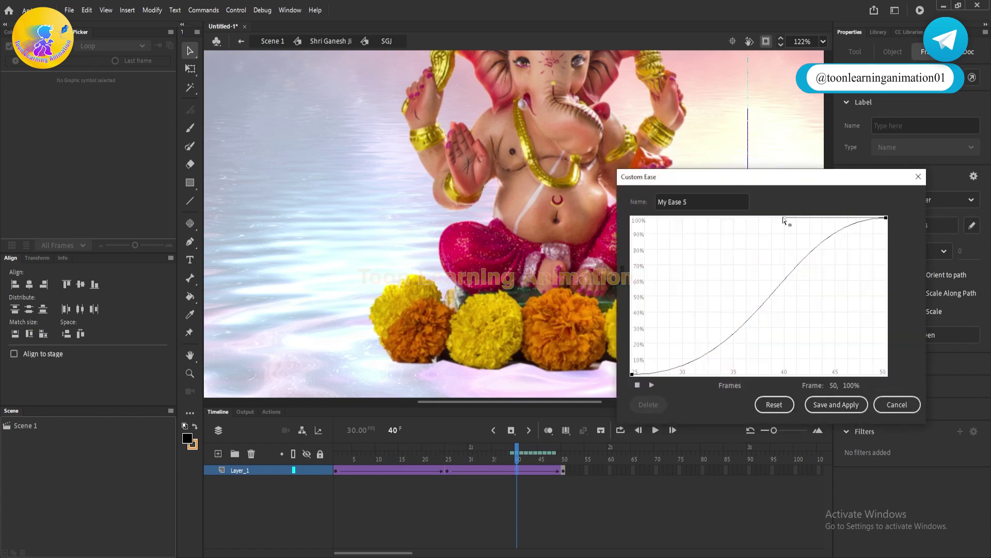
key("Return")
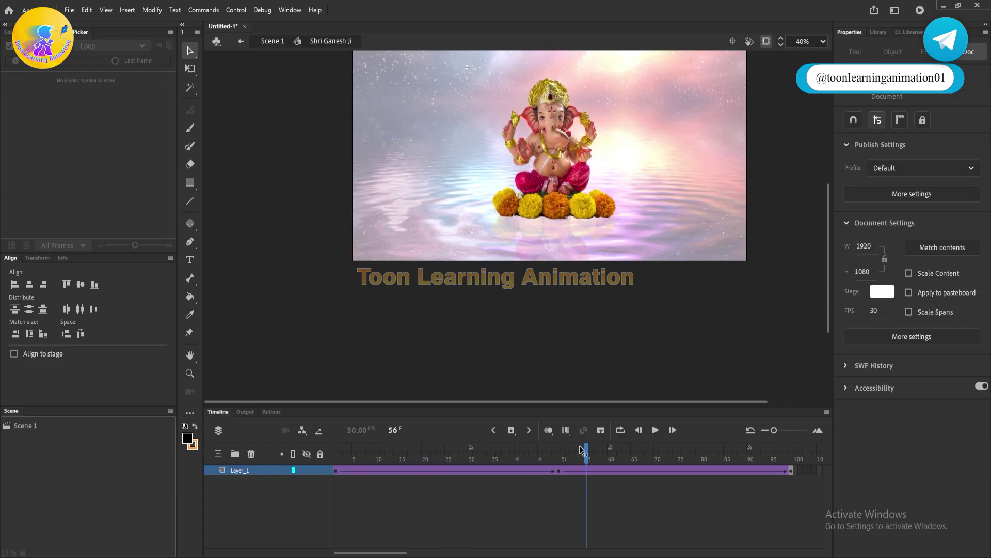
Step: Lengthen the SGJ animation to end at frame 100, return to the main scene and extend its layers
left_click_drag(582, 449, 278, 406)
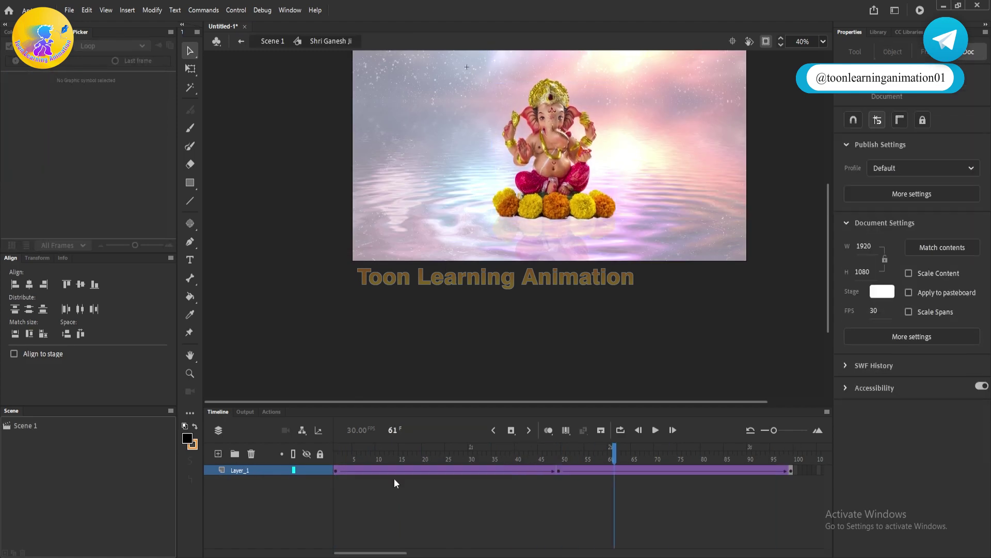
right_click(457, 470)
left_click(535, 458)
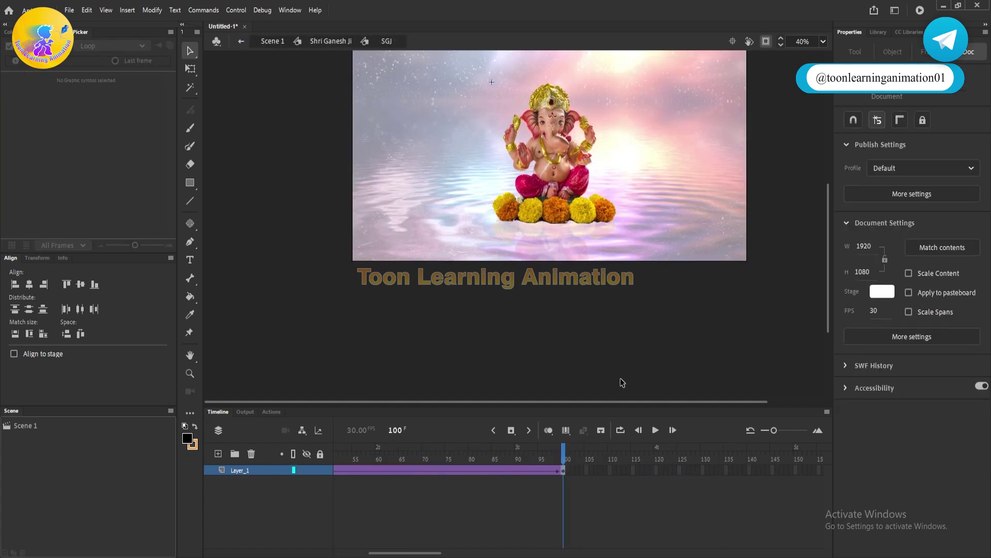
double_click(614, 303)
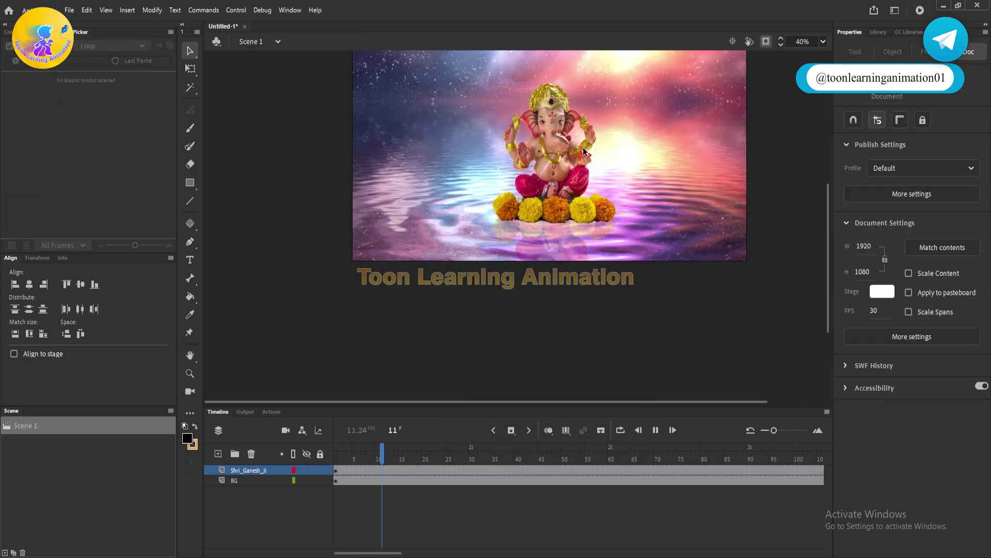
Step: Save the document as Shri Ganesh Ji in the Shri Ganesh folder and test the movie
left_click(69, 10)
left_click(90, 123)
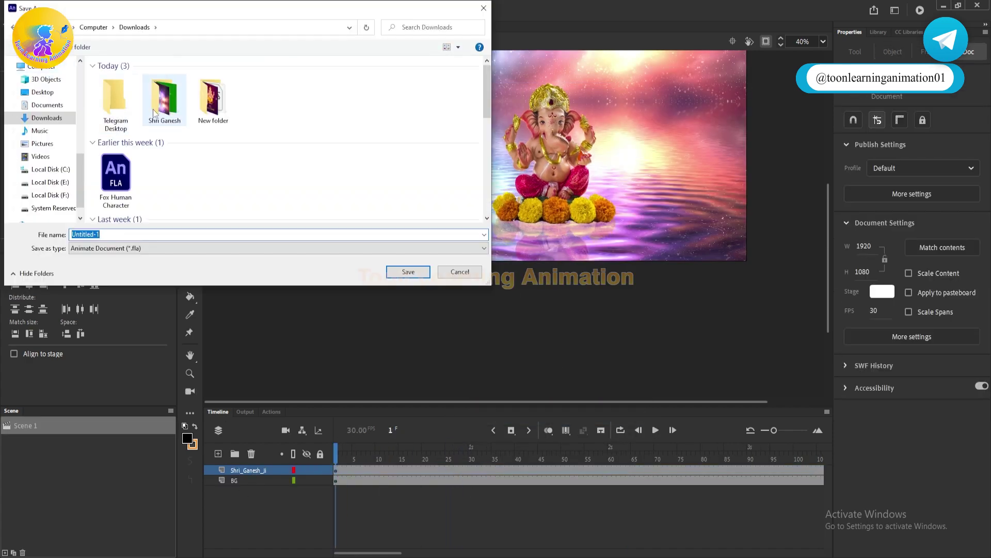
type("Shri Ganesh")
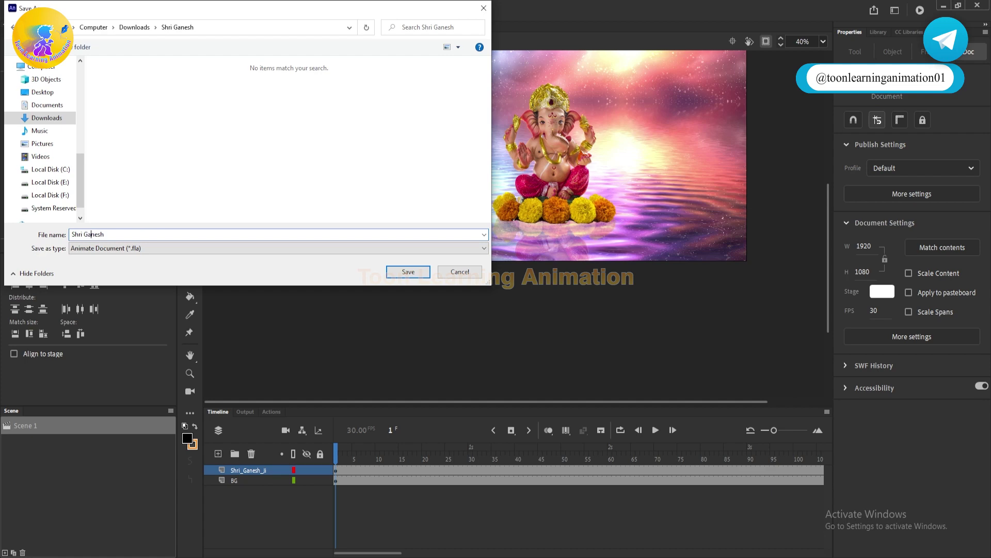
type(" Ji")
key("Return")
key("ctrl+Return")
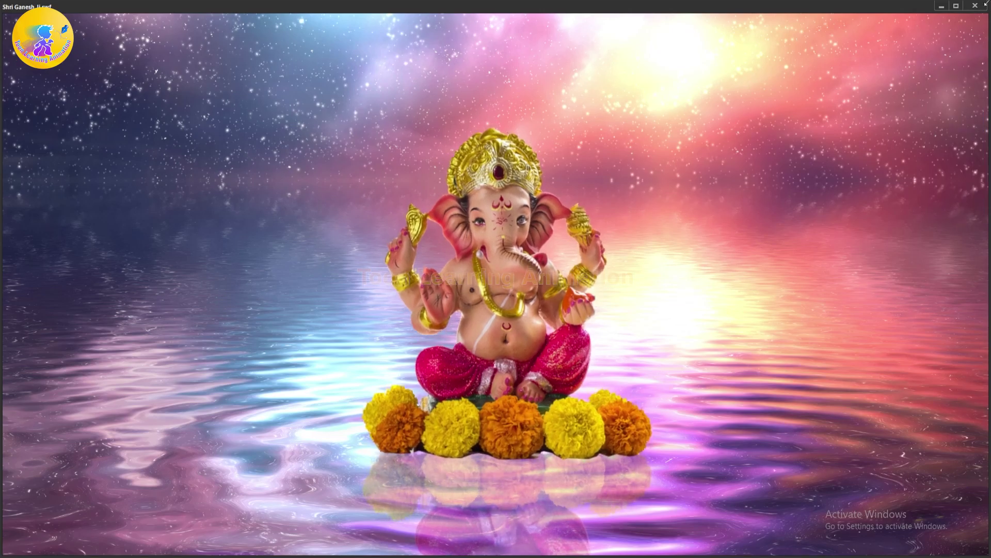
Step: Close the test movie, add a keyframe at frame 67 of the SGJ animation and play it back
key("ctrl+w")
left_click(572, 455)
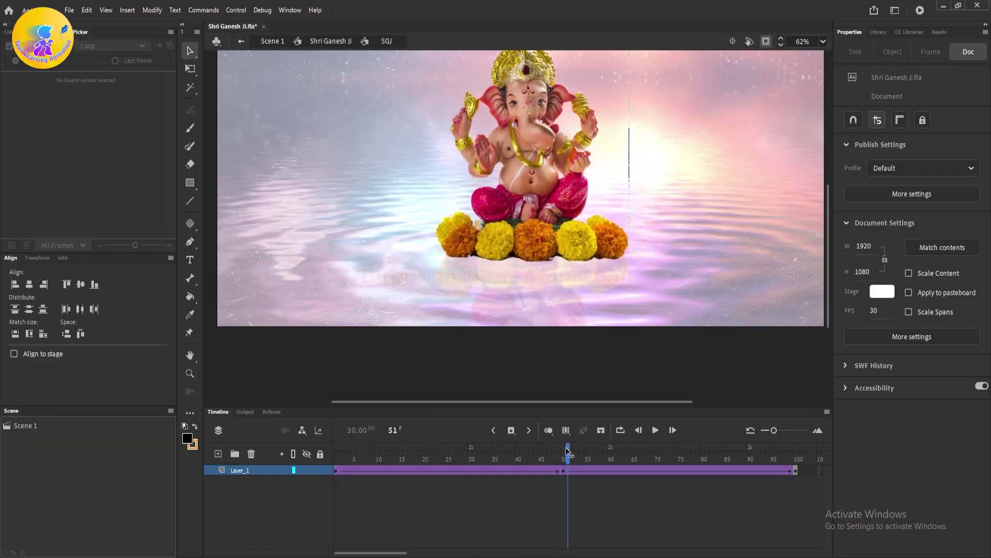
left_click_drag(568, 453, 529, 455)
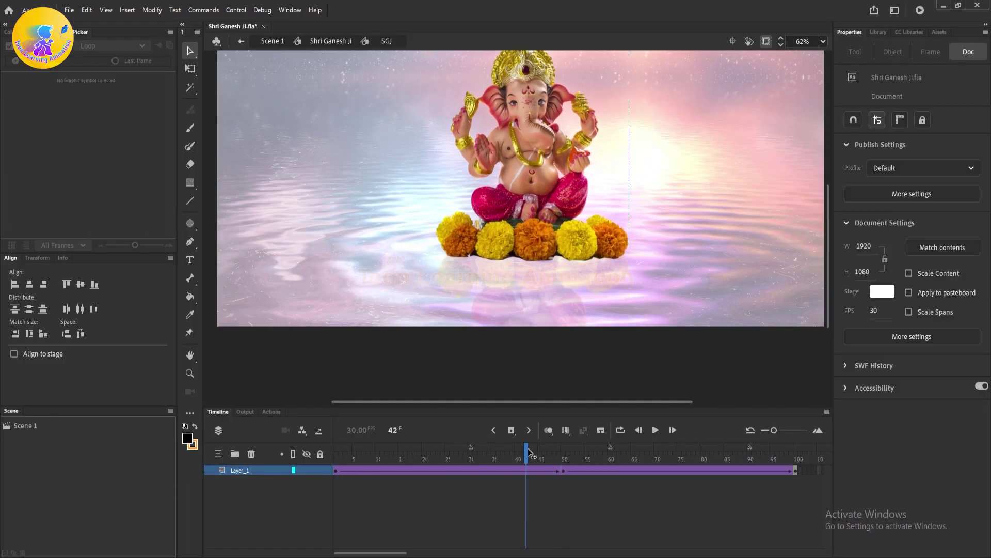
left_click(642, 470)
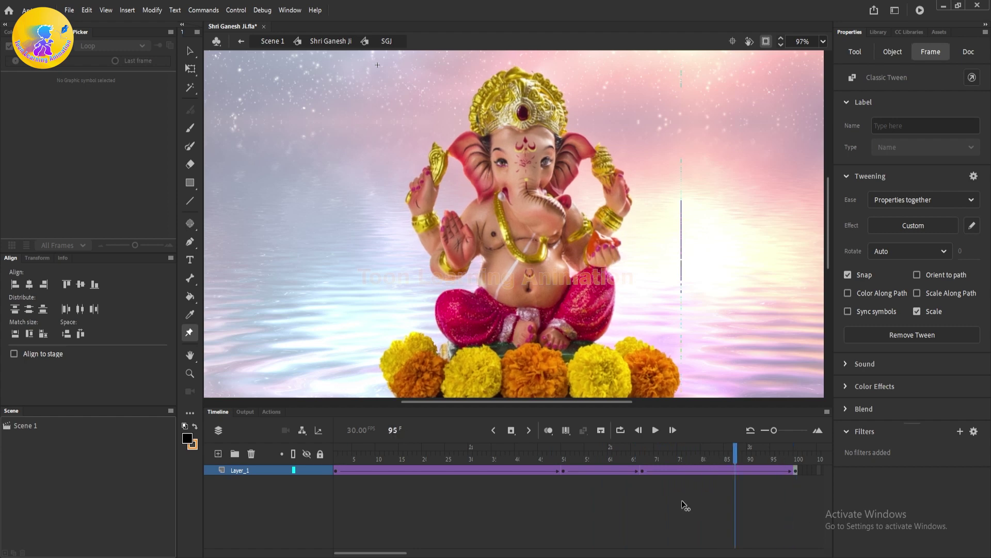
left_click(642, 459)
left_click(763, 470)
left_click(726, 470)
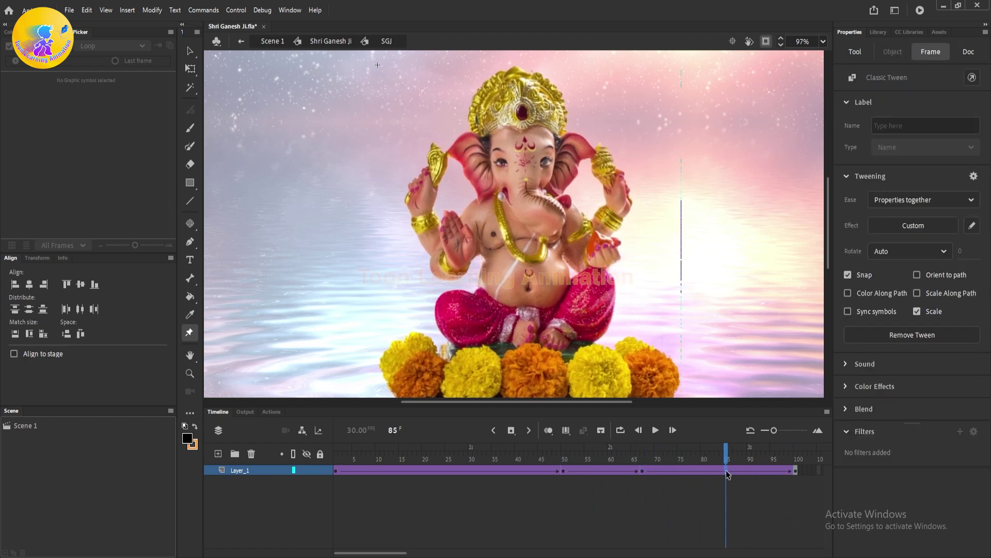
left_click_drag(643, 472, 643, 463)
key("Return")
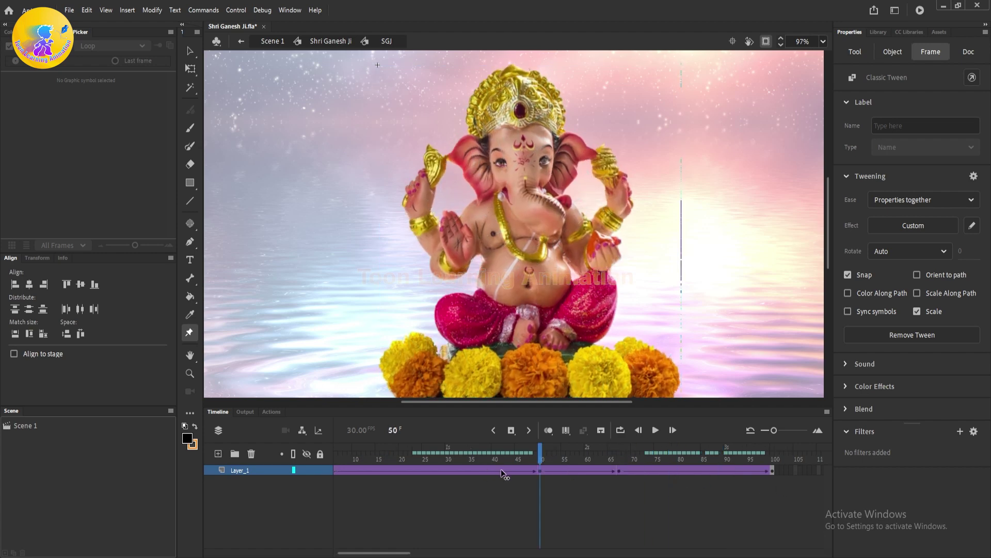
Step: Test the movie from Scene 1 and extend the Shri_Ganesh_Ji and BG layers past frame 300
left_click(272, 41)
key("ctrl+Return")
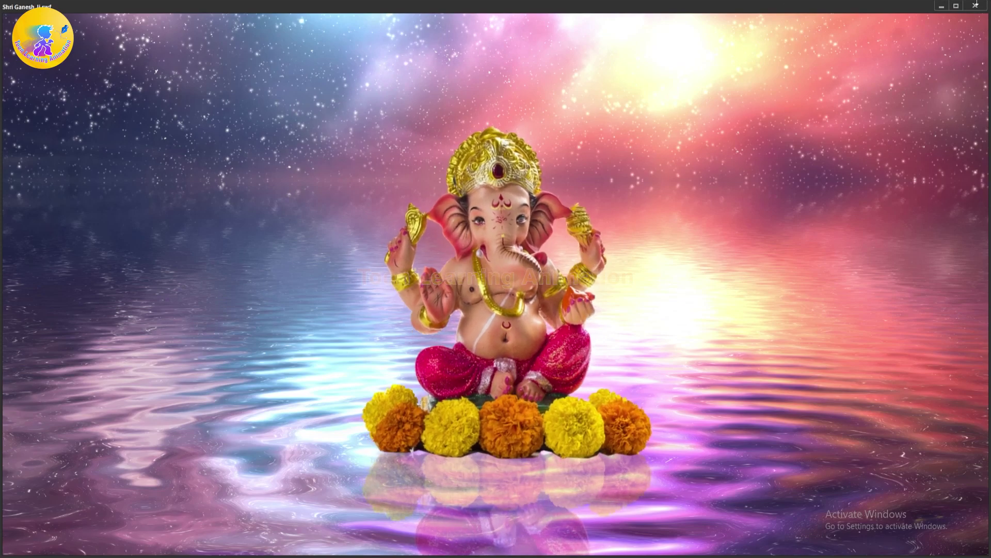
key("ctrl+w")
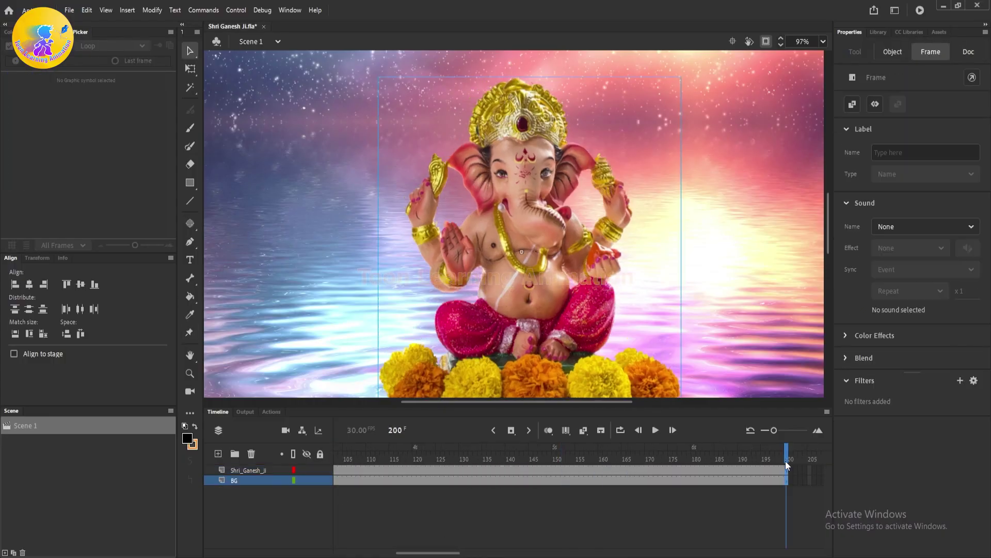
left_click_drag(337, 469, 821, 480)
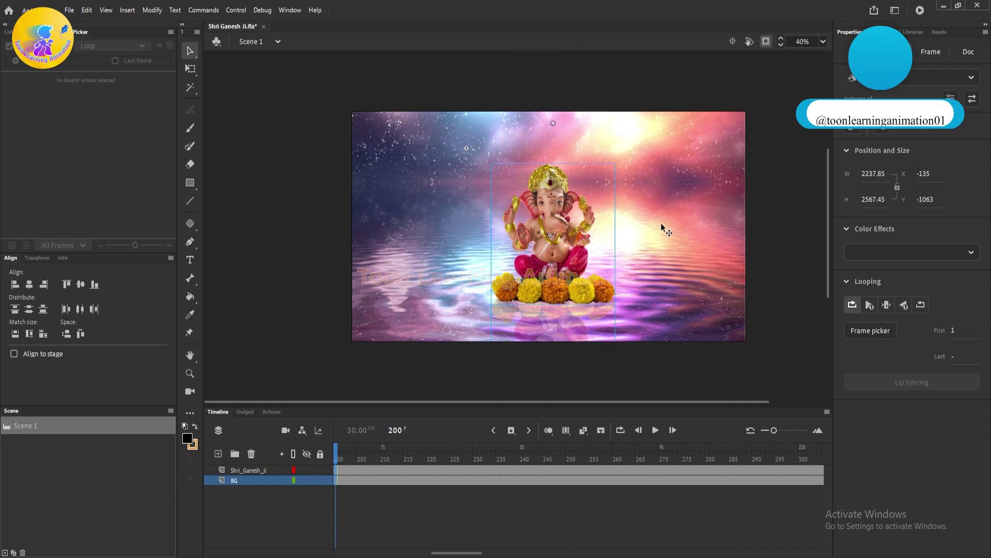
key("ctrl+minus")
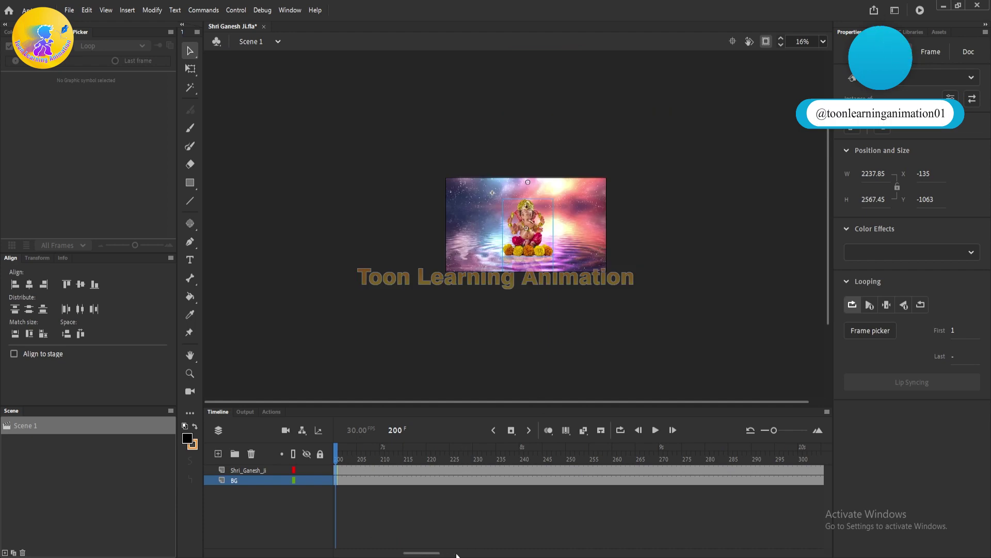
Step: Open the BG symbol, break its background picture apart and separate the sky from the water along the horizon
key("ctrl+e")
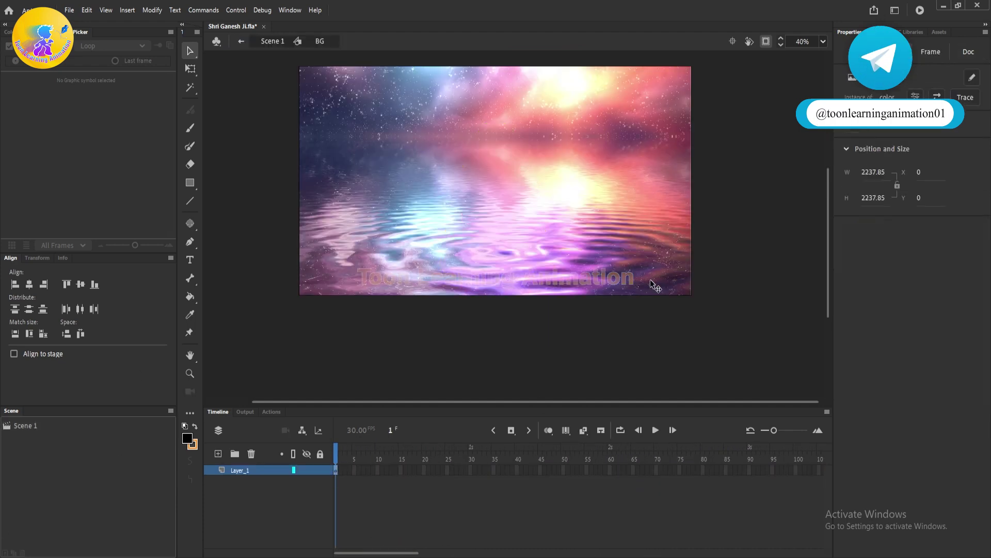
double_click(589, 299)
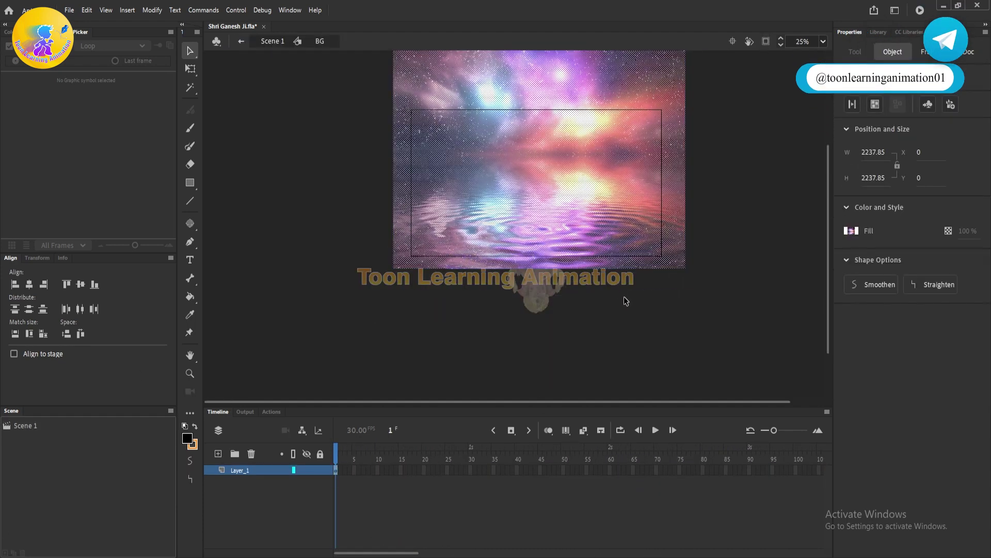
double_click(637, 219)
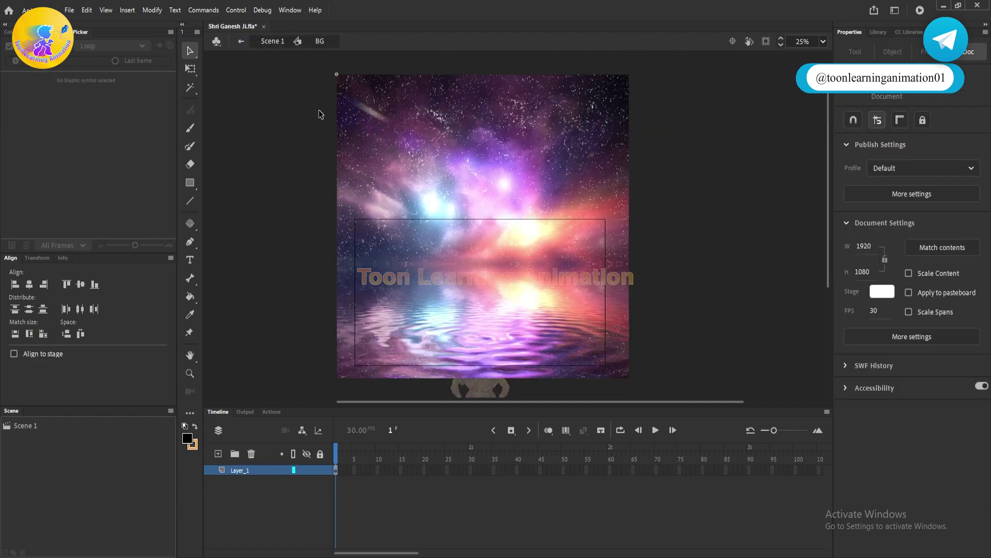
left_click_drag(784, 265, 783, 262)
key("ctrl+f")
left_click(798, 122)
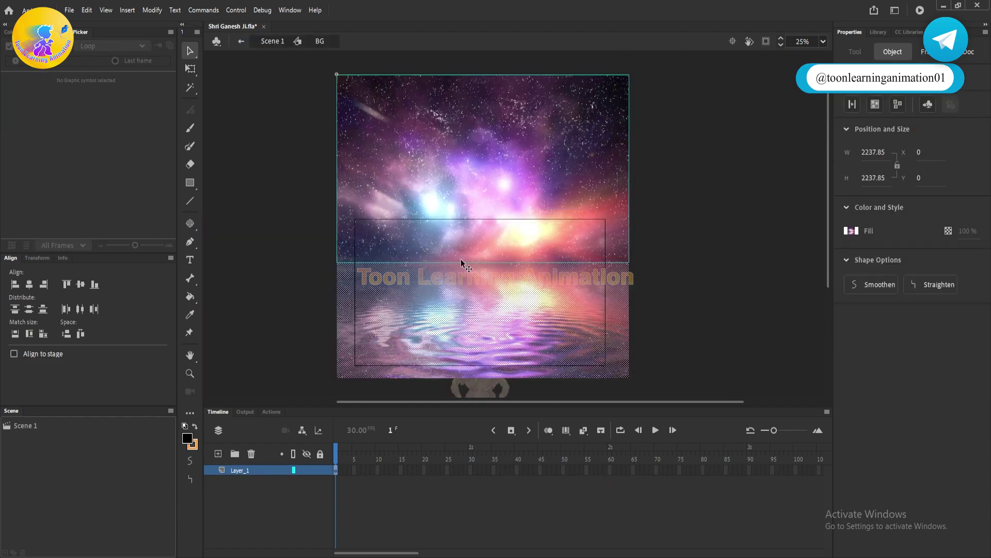
Step: Convert the water part of the background to a Graphic symbol named River
right_click(518, 310)
left_click(560, 538)
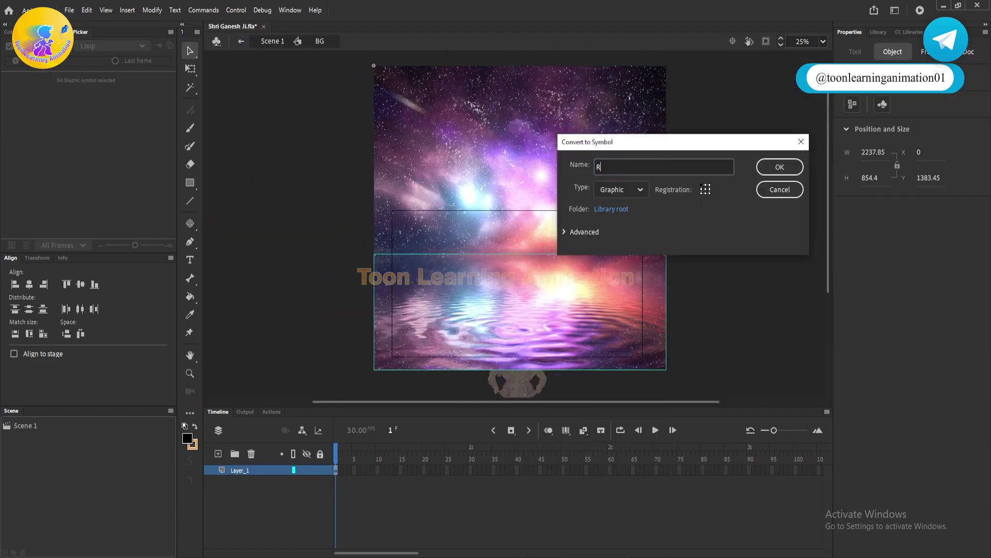
key("Return")
Step: Distribute the Sky and River symbols to separate layers and extend both layers to frame 100
key("ctrl+shift+d")
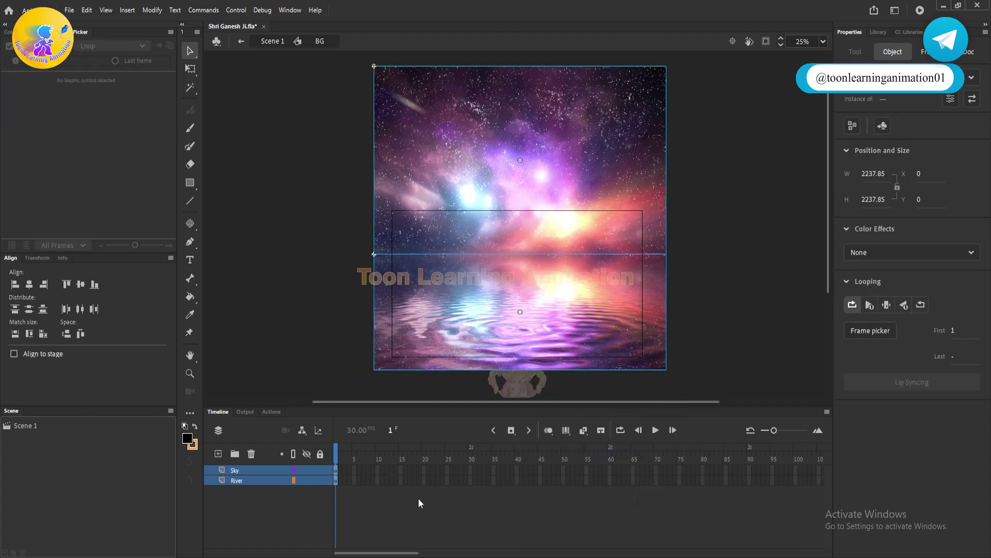
left_click_drag(798, 469, 797, 480)
key("F5")
Step: Open the River symbol for editing and extend its layer to frame 100
left_click(110, 444)
left_click(532, 320)
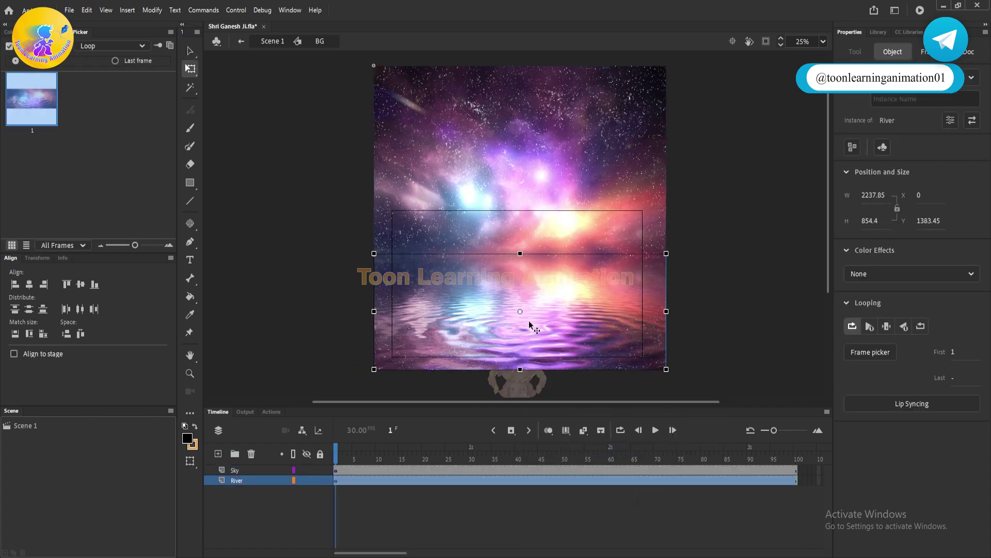
double_click(532, 320)
left_click(452, 454)
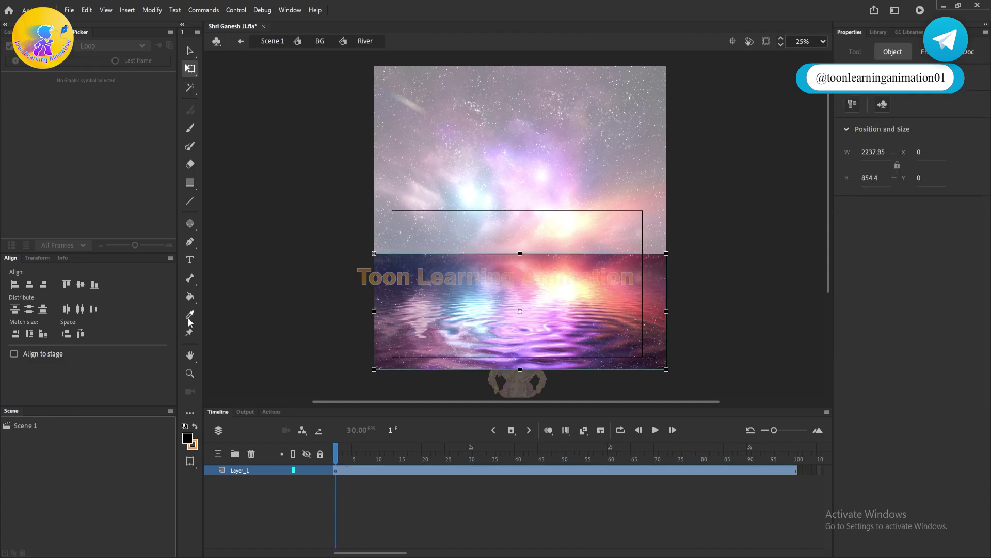
Step: Convert the water drawing inside the River symbol to a bitmap
key("k")
scroll(552, 321, "up", 2)
right_click(636, 228)
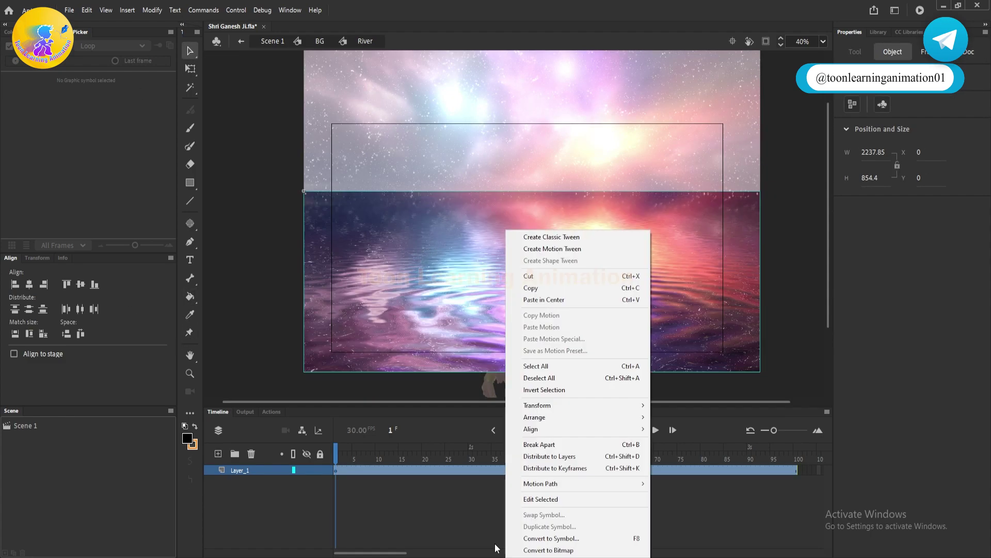
key("Escape")
Step: Add hard Asset Warp bones to the water, from the bottom centre upward and along to the right edge
left_click(189, 332)
scroll(548, 335, "up", 1)
left_click(549, 335)
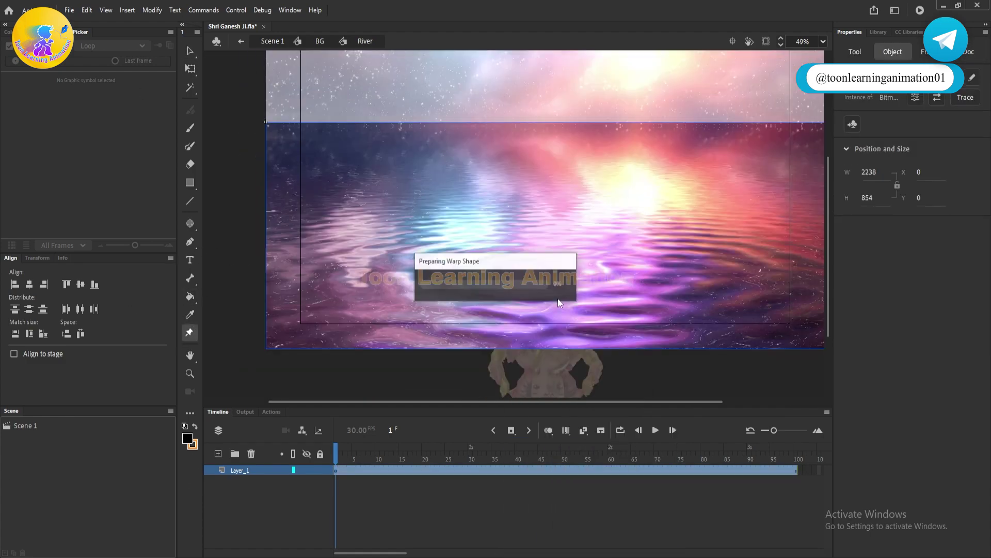
left_click(559, 305)
left_click(559, 273)
left_click(629, 270)
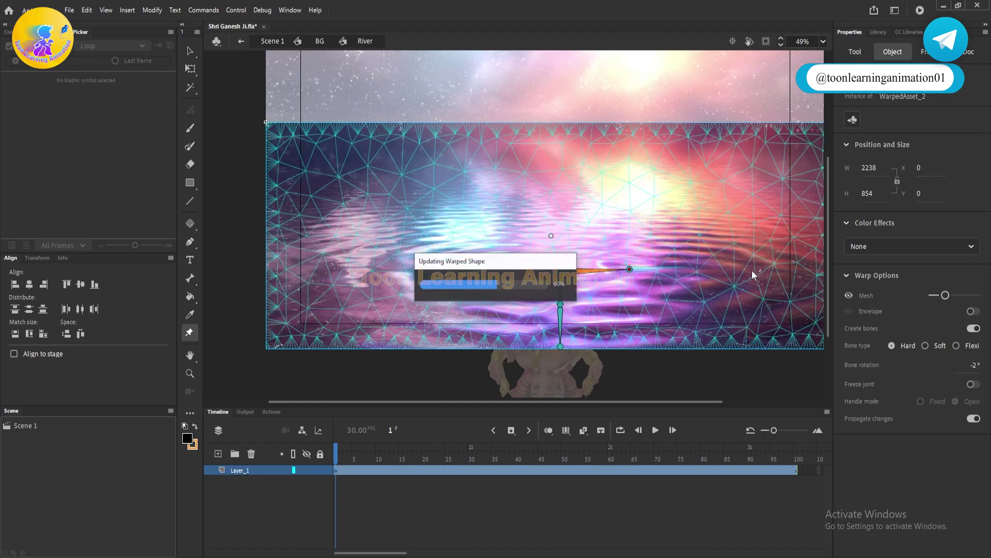
left_click(694, 267)
left_click(607, 292)
left_click(652, 294)
left_click(680, 297)
Step: Add a chain of warp bones from the central joint across to the water's left edge
scroll(681, 319, "left", 5)
left_click(647, 265)
left_click(608, 267)
left_click(572, 268)
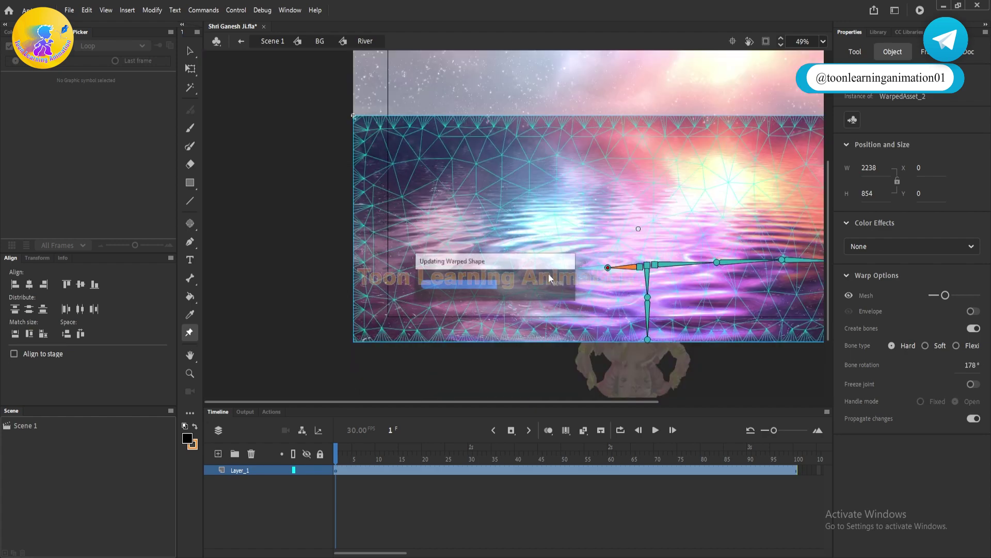
left_click(537, 267)
left_click(487, 269)
left_click(423, 269)
Step: Add a short chain of warp bones upward from the water's central joint
scroll(365, 277, "right", 5)
scroll(364, 278, "up", 1)
left_click(531, 276)
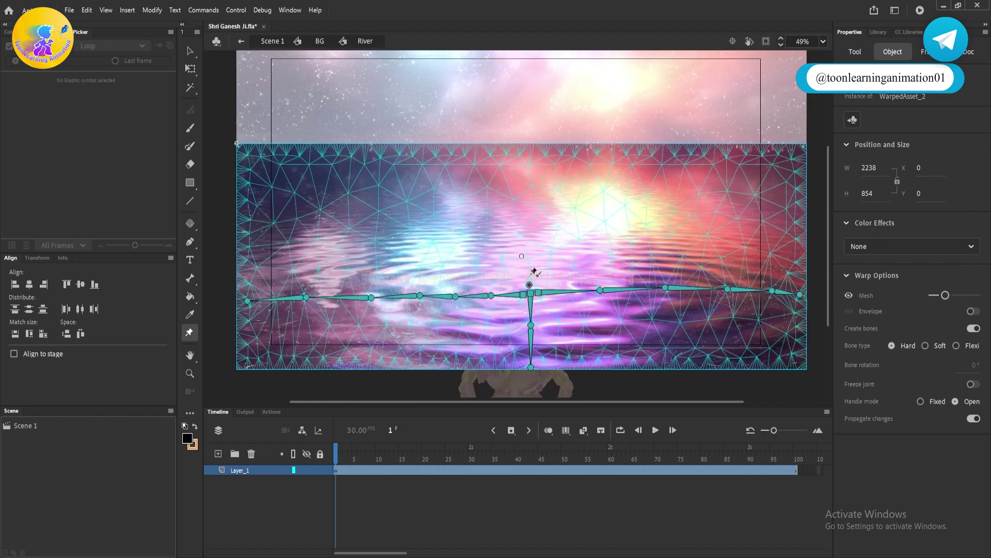
left_click(530, 269)
left_click(530, 262)
left_click(531, 253)
Step: Copy the warped water, paste it in place on a new layer and move that layer below Layer_1
key("v")
right_click(494, 207)
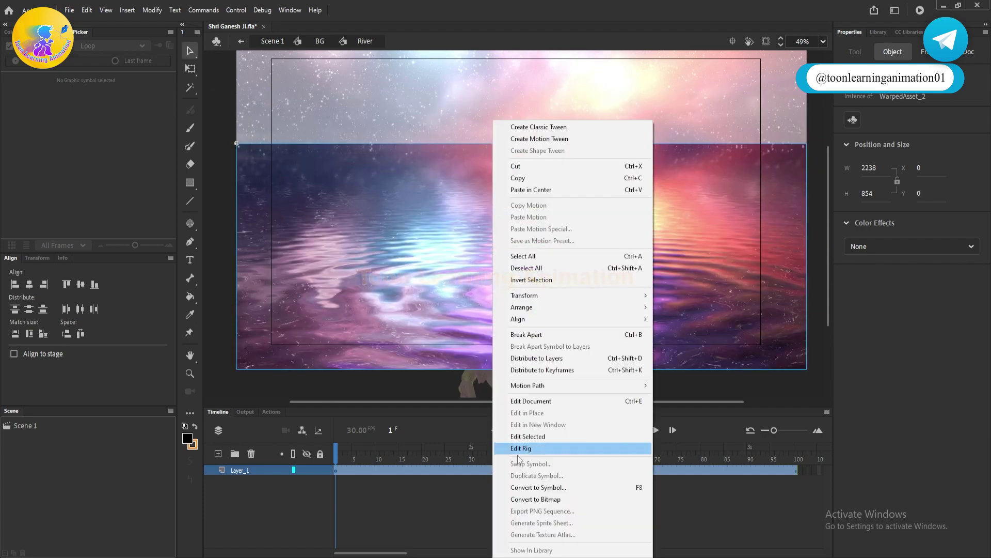
left_click(521, 177)
left_click(218, 454)
right_click(552, 258)
right_click(546, 55)
left_click(586, 95)
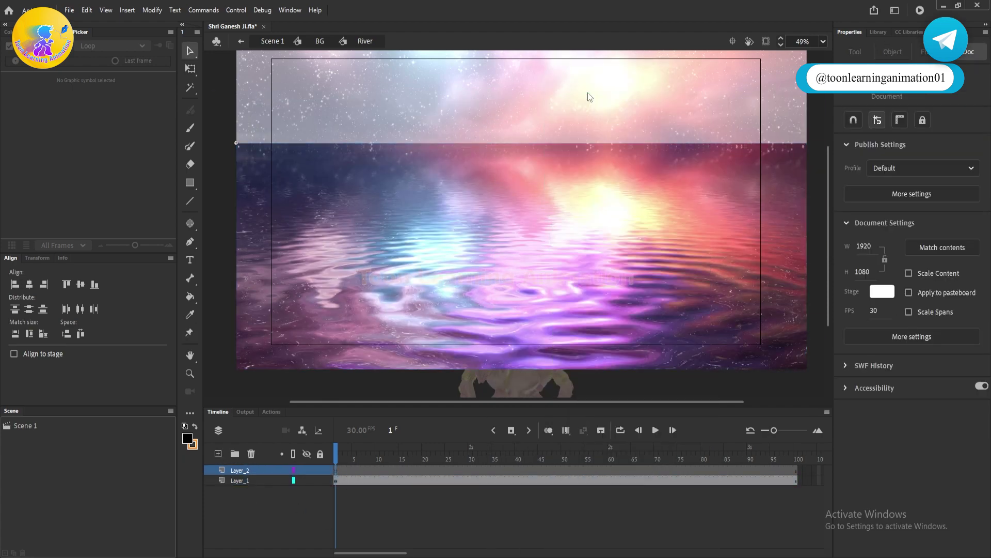
right_click(559, 88)
left_click(595, 129)
left_click_drag(241, 470, 243, 485)
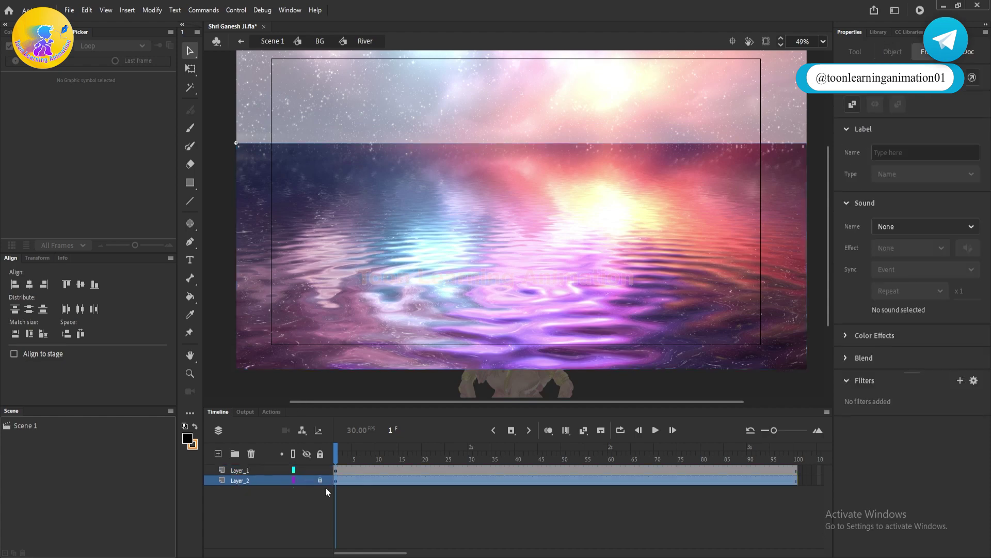
Step: Lock Layer_2 and add keyframes at frames 50 and 100 on Layer_1
left_click(320, 480)
left_click(476, 471)
key("w")
left_click(795, 471)
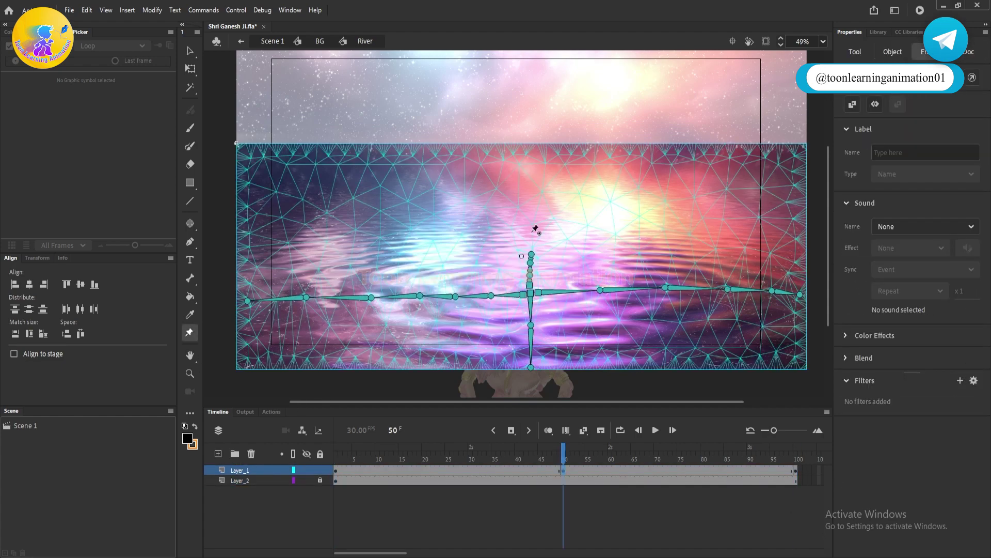
Step: Bend the left and right water bones into a wave at a frame 23 keyframe and create classic tweens up to frame 50
left_click_drag(412, 294, 372, 296)
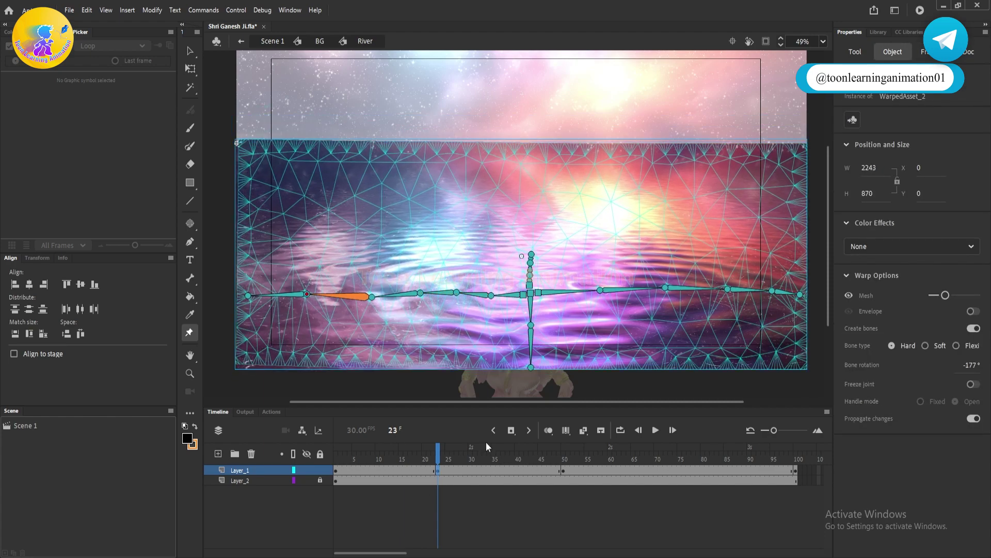
left_click_drag(663, 290, 748, 279)
right_click(421, 471)
left_click(465, 155)
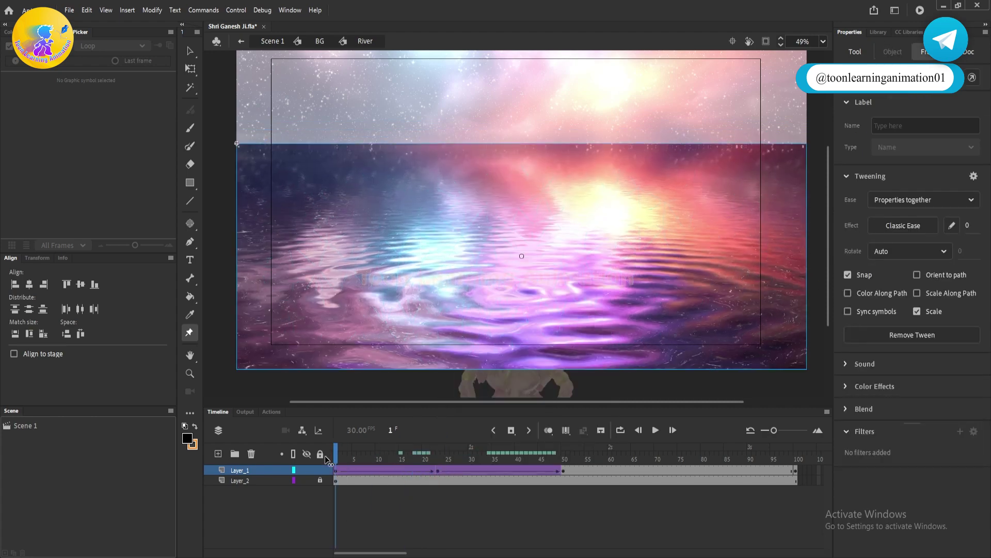
Step: Refine the water's warp pose at frame 23 by raising the left and central bones, checking the motion along the timeline
left_click(437, 459)
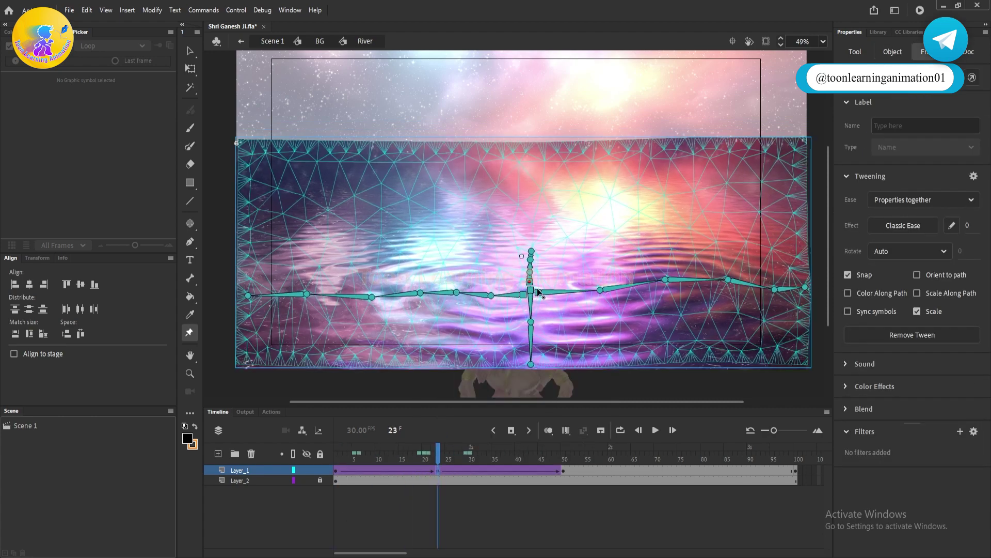
left_click(405, 459)
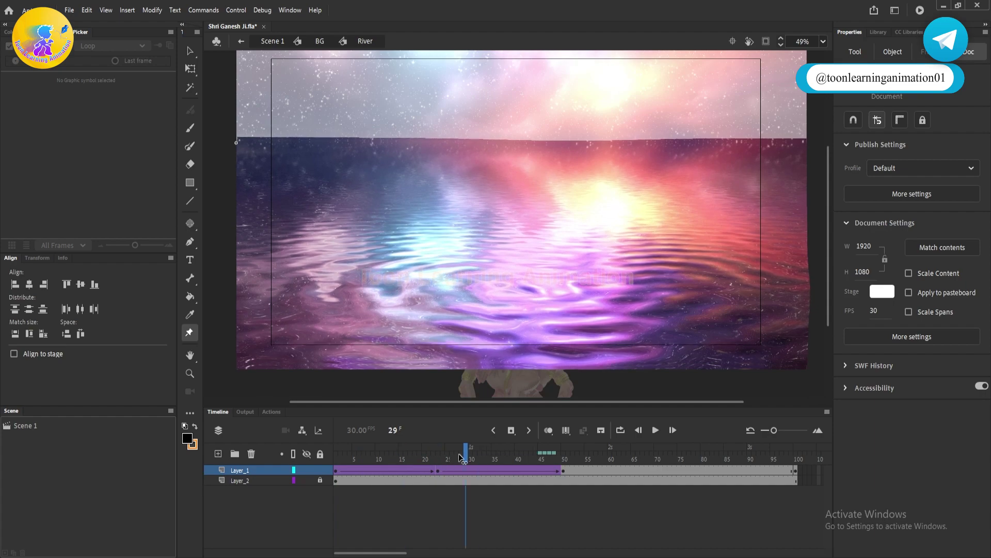
left_click(438, 459)
left_click(532, 254)
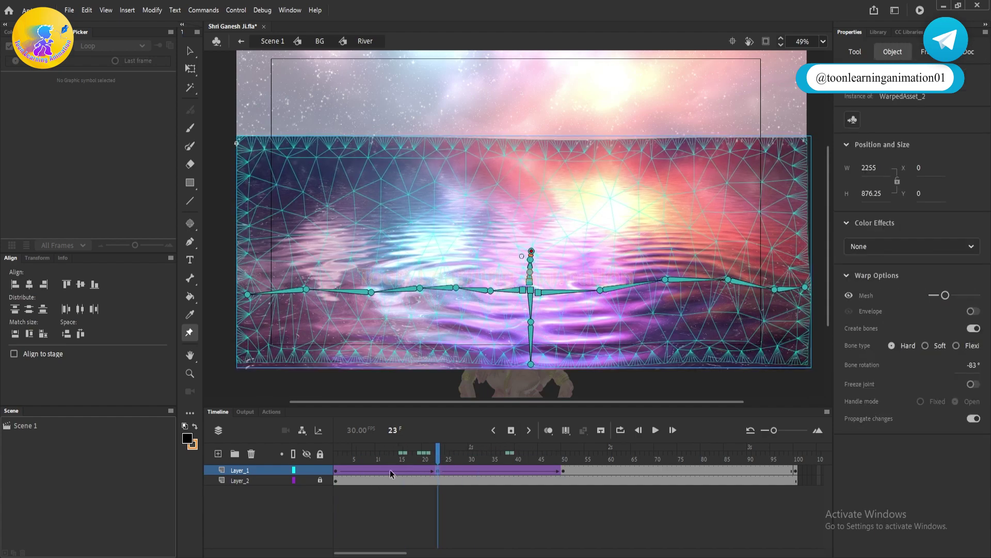
left_click(368, 458)
left_click(438, 470)
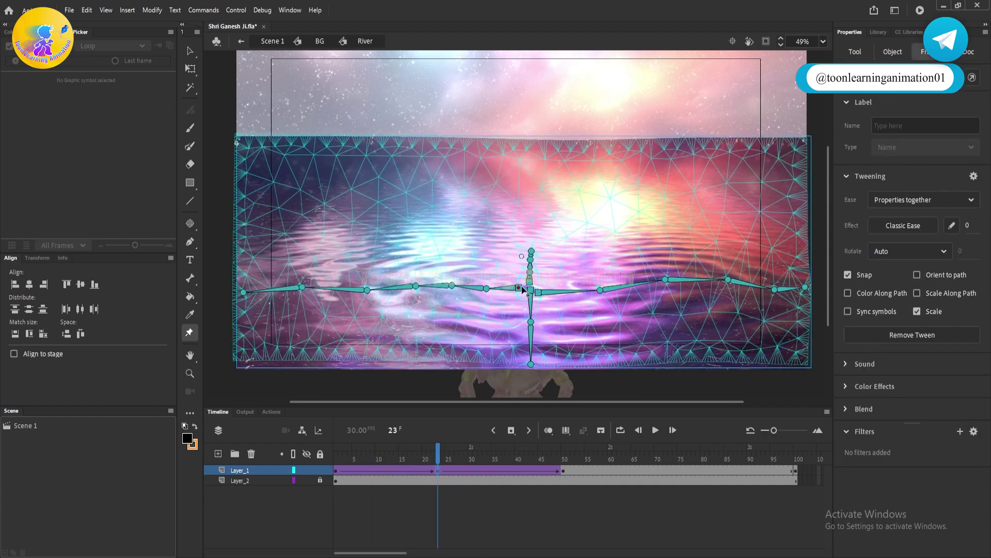
left_click(530, 290)
left_click(438, 470)
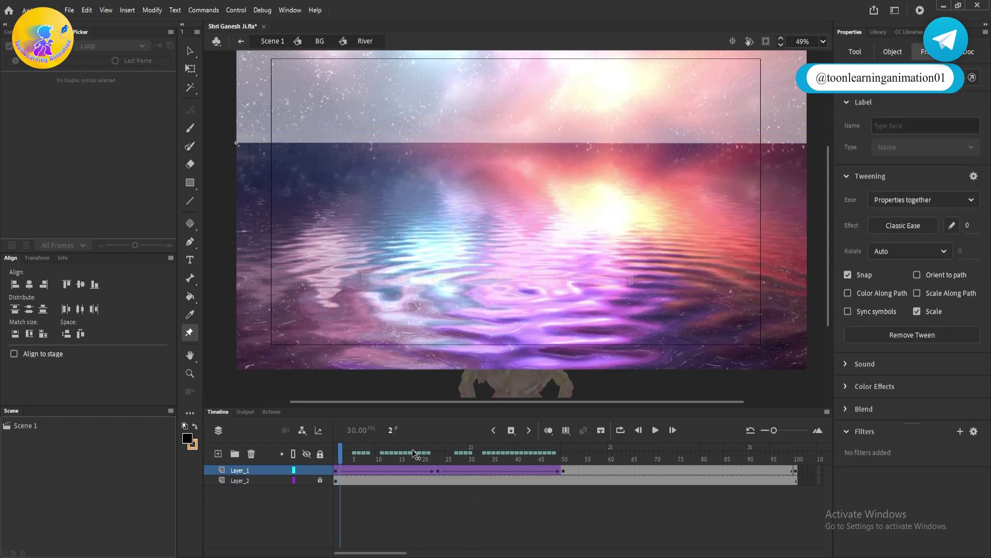
Step: Lengthen the tweened water animation on Layer_1 so that it ends at frame 150
left_click(471, 471)
left_click_drag(508, 470, 609, 477)
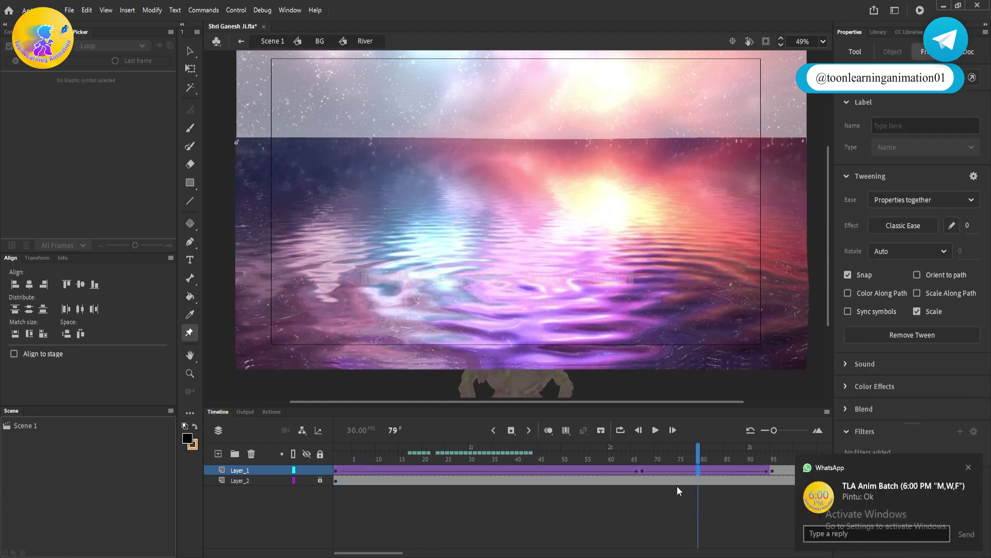
left_click(679, 490)
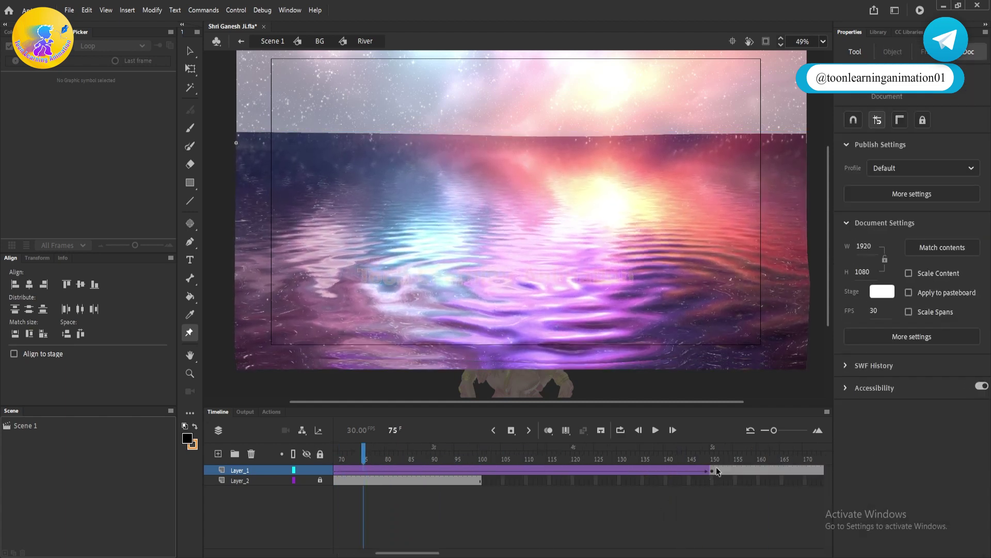
Step: Retime the water tweens in the River symbol so that Layer_1's middle keyframe falls at frame 50
left_click(716, 471)
left_click(596, 467)
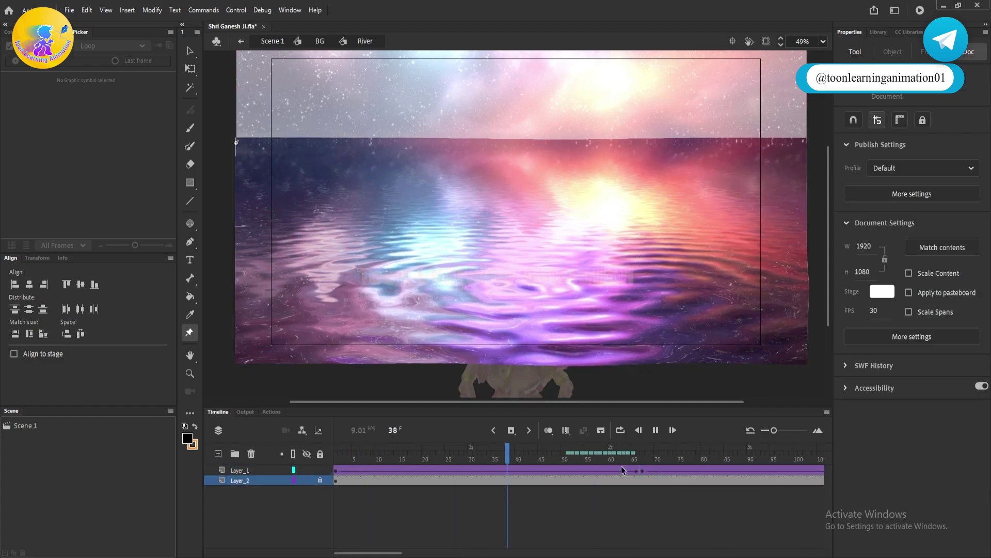
left_click_drag(423, 554, 385, 553)
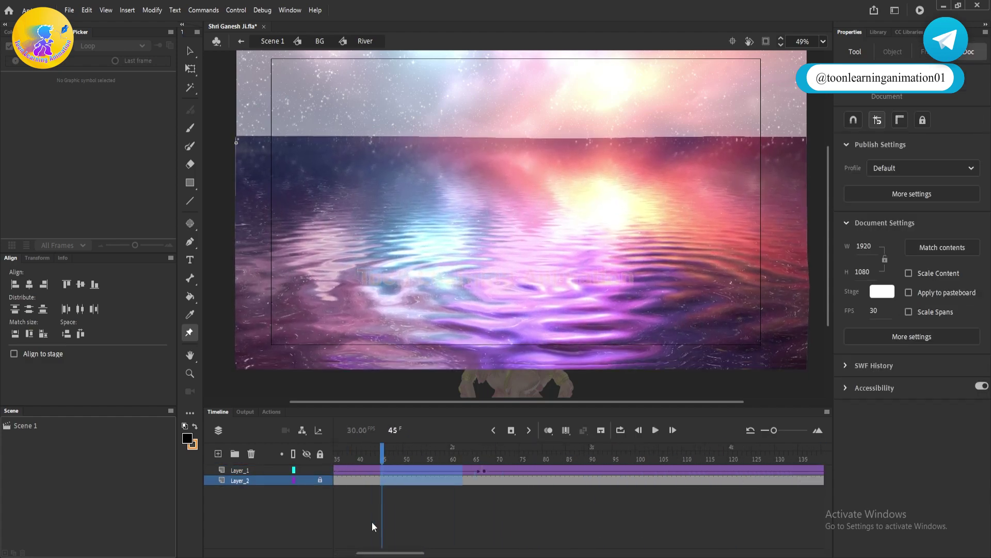
left_click(354, 470)
left_click(364, 471)
key("Return")
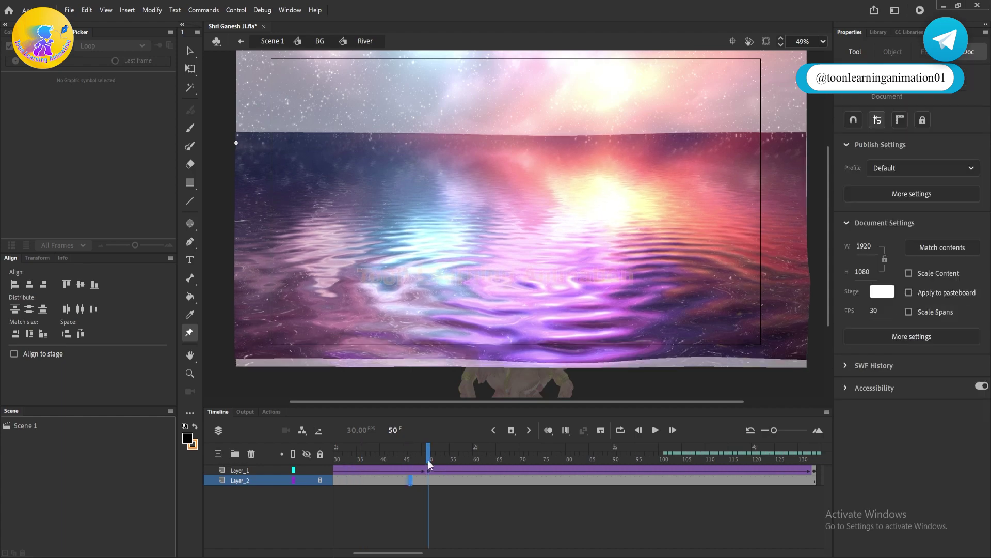
Step: Go back to the BG symbol and test the movie to check the water behind Ganesh
double_click(677, 230)
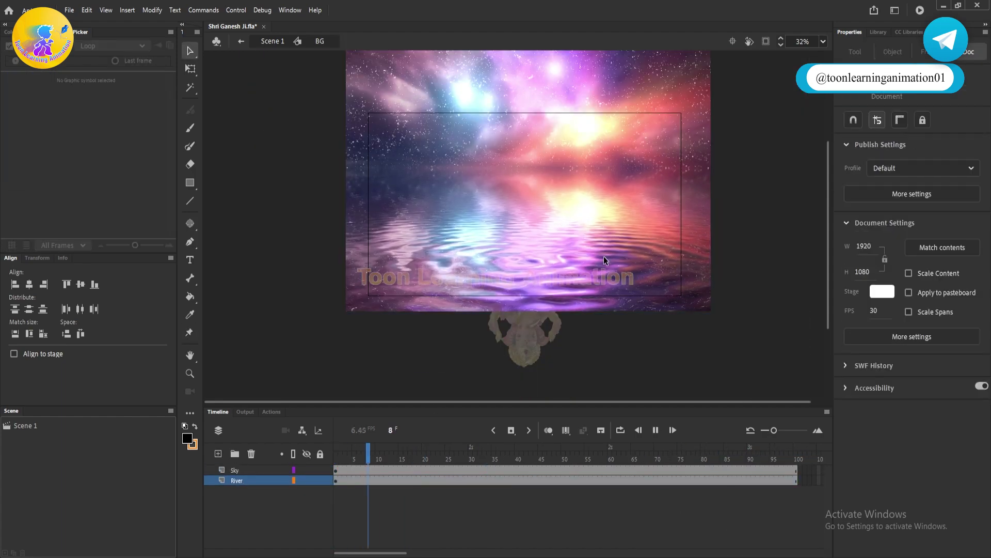
key("ctrl+Return")
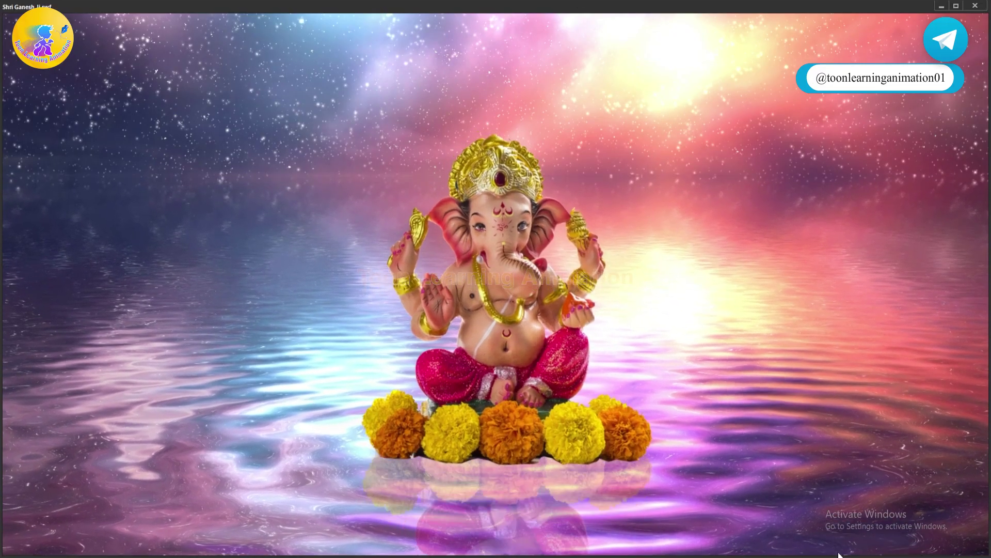
key("ctrl+w")
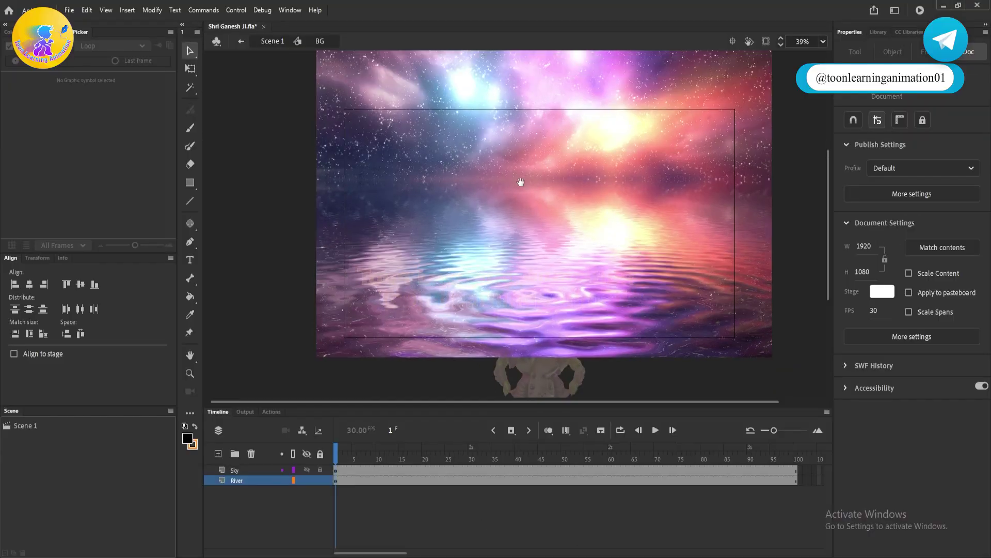
Step: Open the Sky symbol and convert its sky picture into a symbol named Sky BG
left_click(584, 142)
key("q")
double_click(578, 159)
left_click(584, 195)
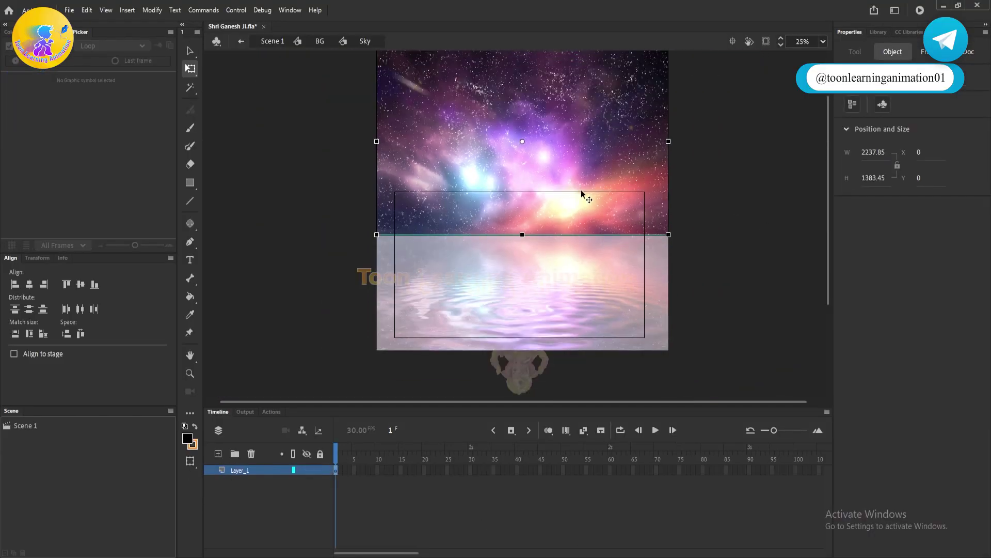
key("F8")
type("BG")
key("Return")
Step: Add a keyframe at frame 100 in the Sky symbol and rotate the sky instance clockwise there
left_click_drag(672, 49, 691, 116)
left_click(796, 470)
key("F6")
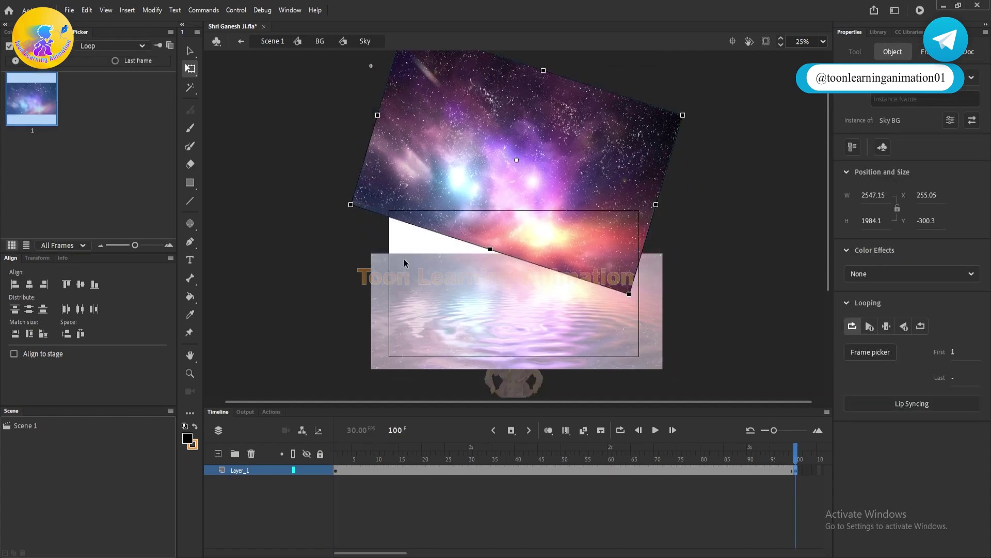
Step: Inside Sky BG, place a copy of the sky picture directly below the original and flip the copy vertically
key("v")
double_click(605, 184)
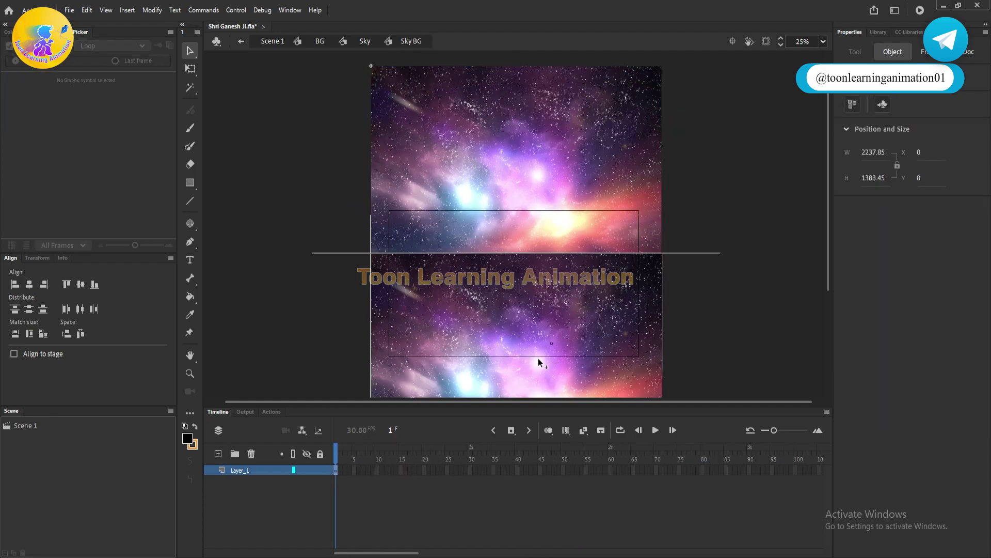
right_click(638, 362)
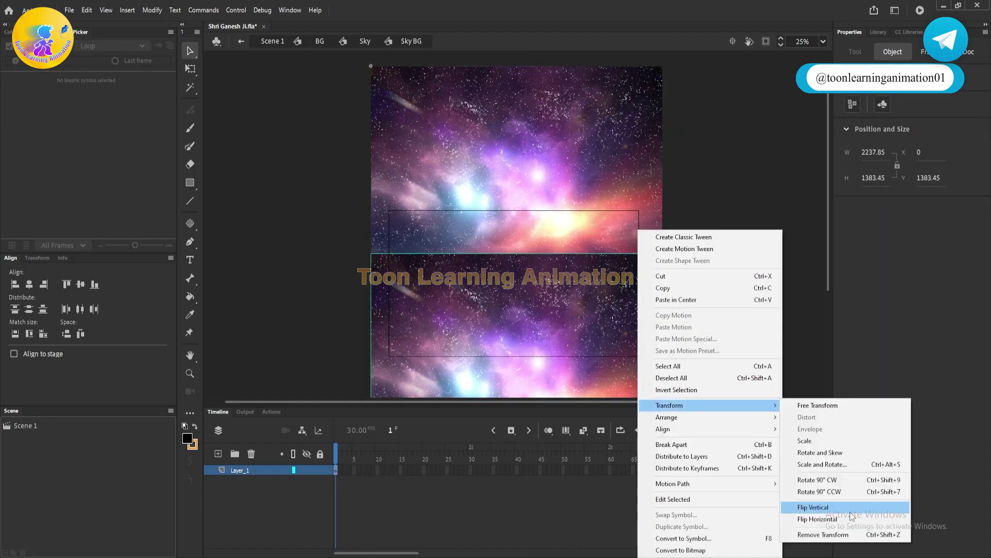
left_click(863, 504)
double_click(720, 221)
Step: Rotate the mirrored sky clockwise at the frame 100 keyframe and create a classic tween on Layer_1
left_click_drag(690, 75, 413, 221)
left_click_drag(537, 222, 571, 223)
left_click(562, 522)
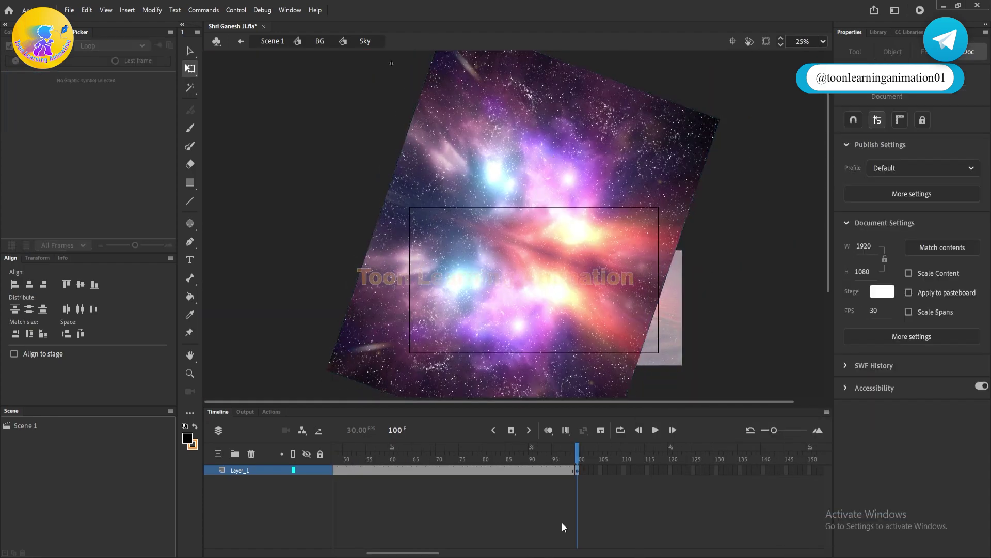
right_click(454, 469)
left_click(454, 471)
Step: Lengthen the sky's rotation tween so that it ends at frame 1000, and save the document
scroll(582, 534, "right", 5)
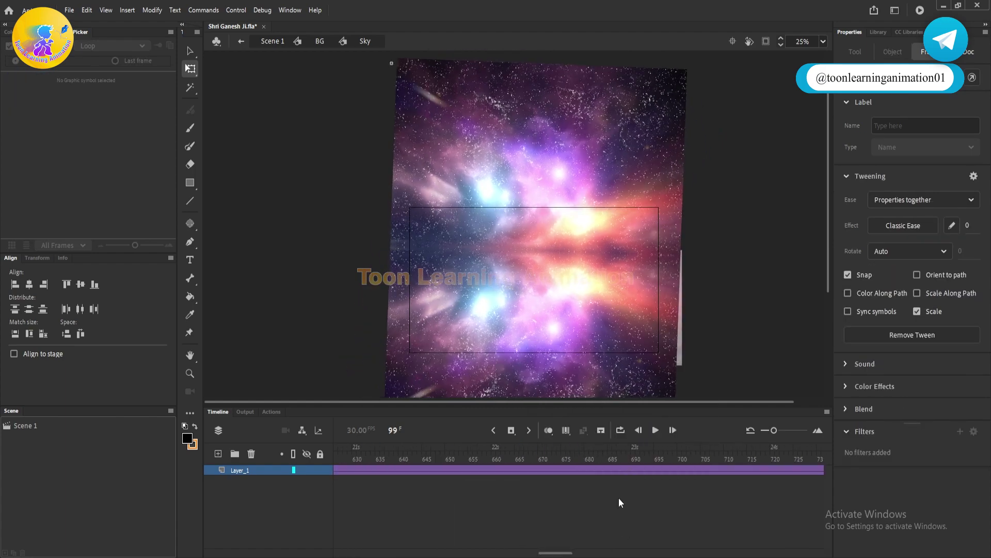
left_click(634, 472)
left_click(727, 308)
key("v")
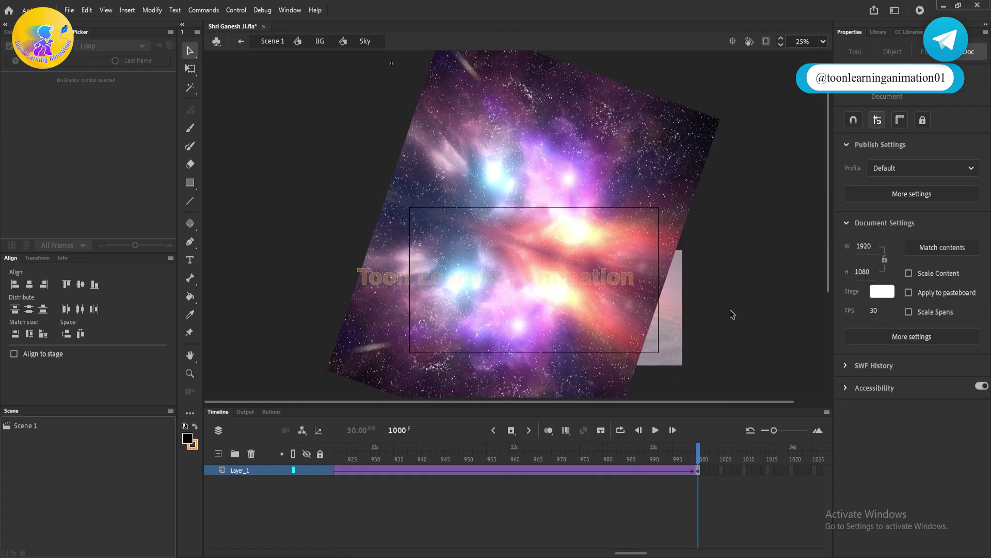
key("Return")
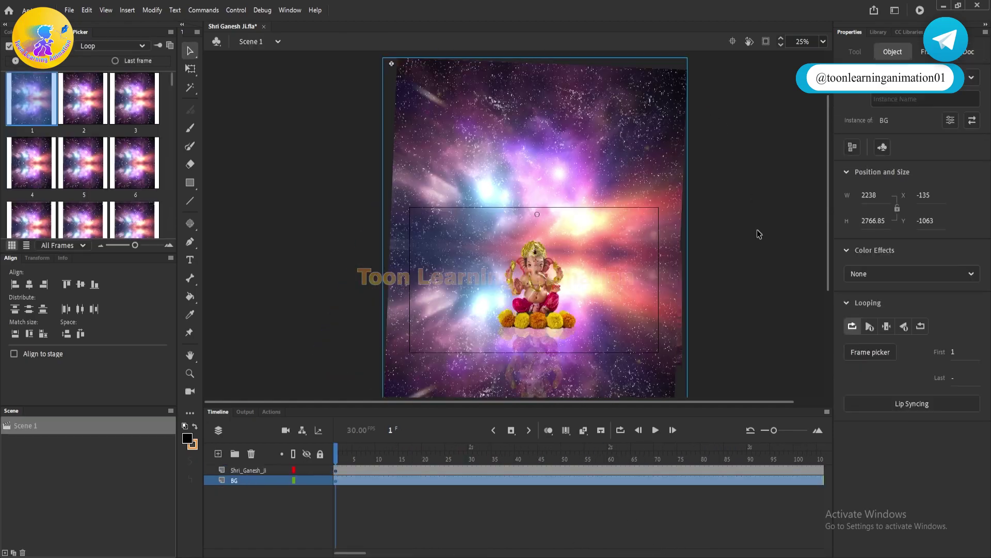
key("ctrl+s")
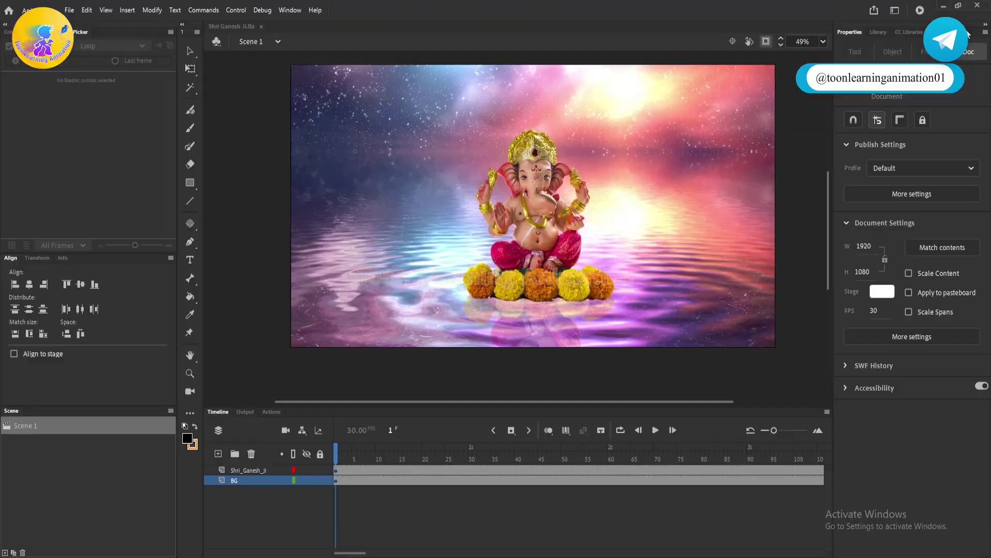
Step: Add Asset Warp bones along all four edges of the warped water at frame 1 of the River symbol
left_click_drag(795, 470, 145, 538)
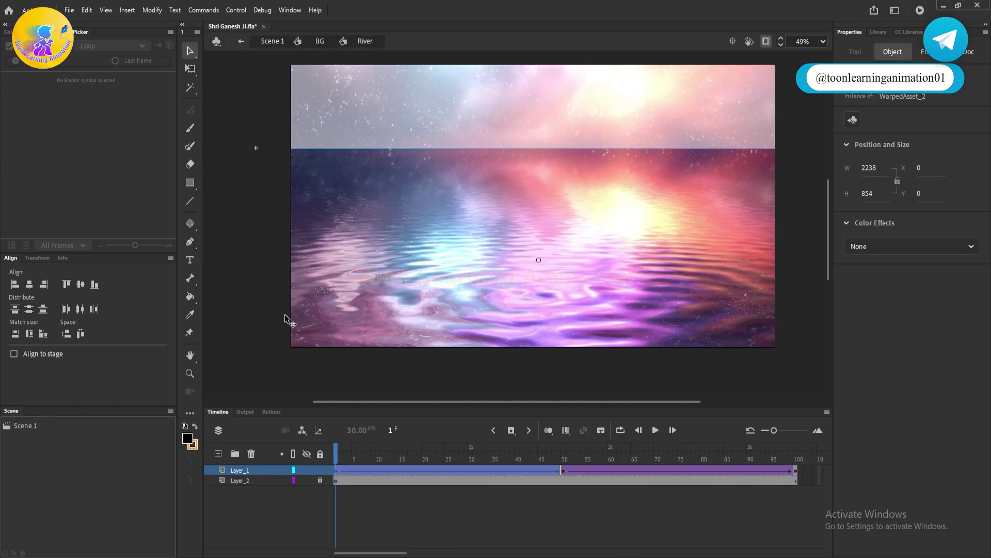
left_click(190, 333)
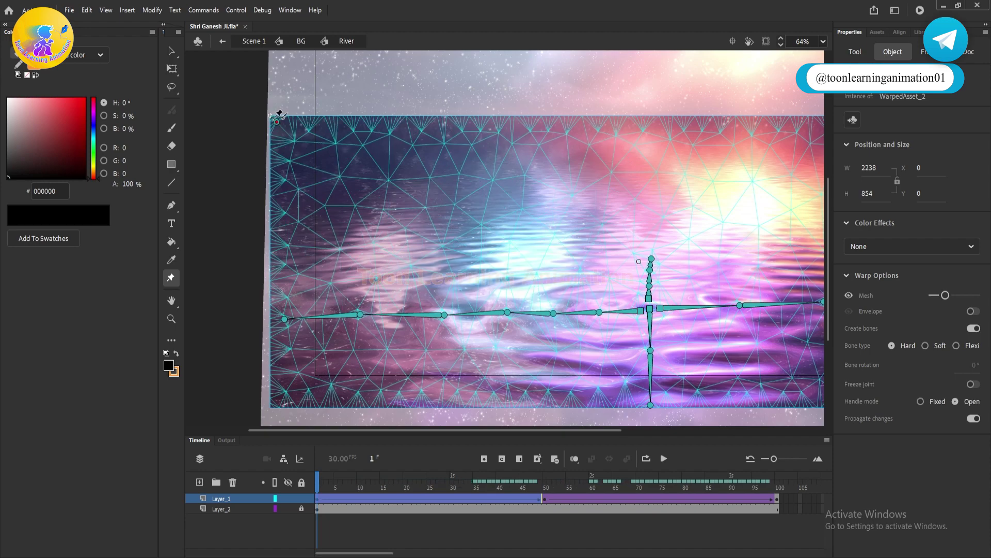
key("ctrl+3")
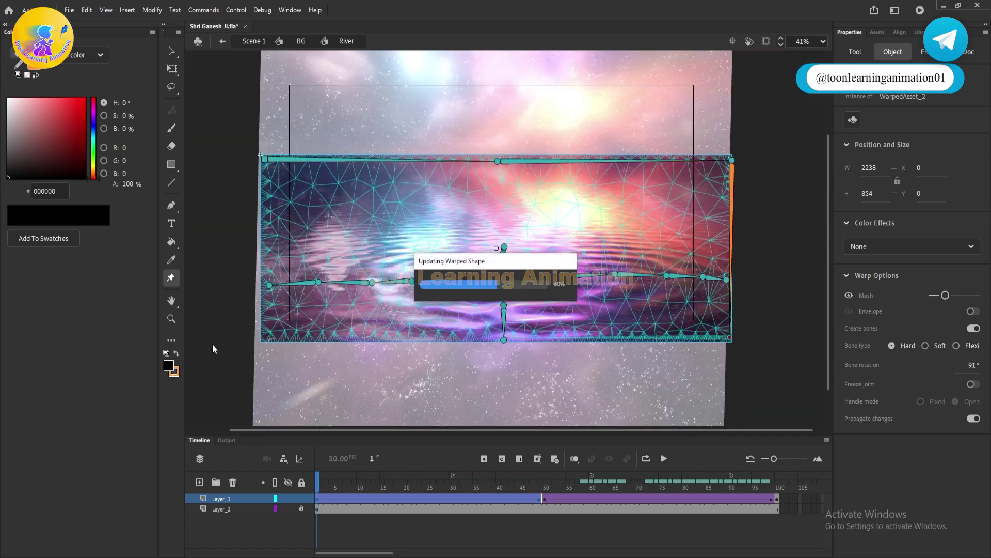
left_click(267, 165)
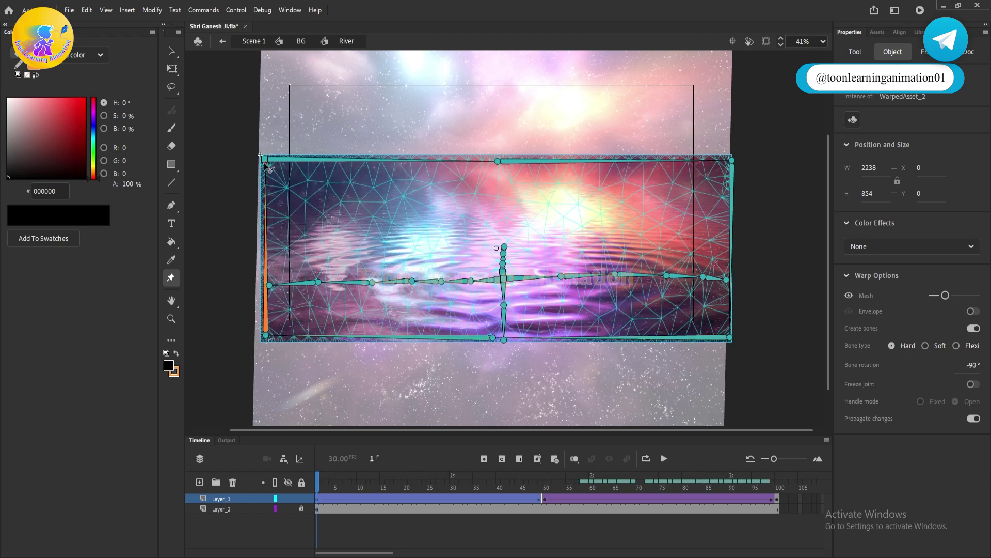
Step: Remove the classic tweens from the water's Layer_1 and set fresh keyframes at frames 50 and 100
left_click(777, 498)
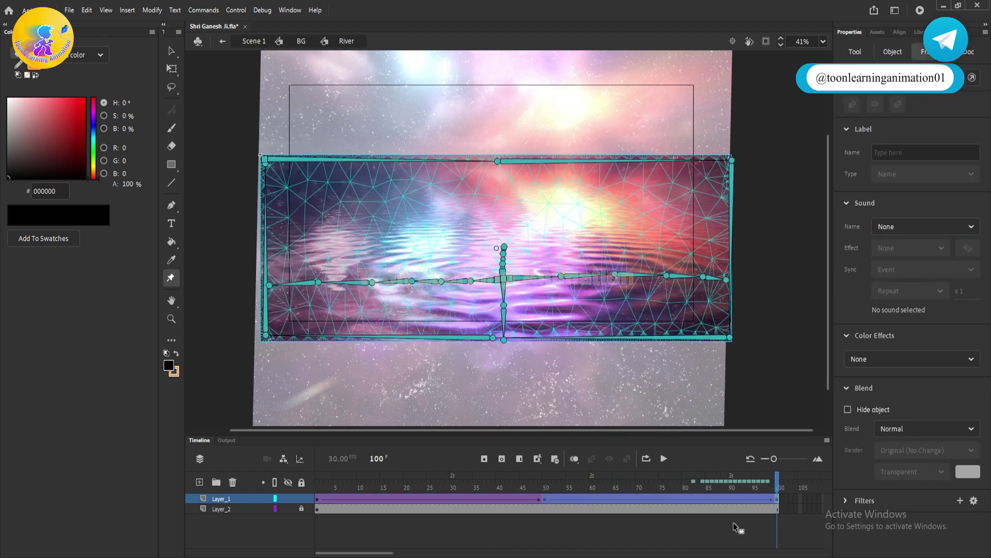
right_click(769, 498)
left_click(805, 179)
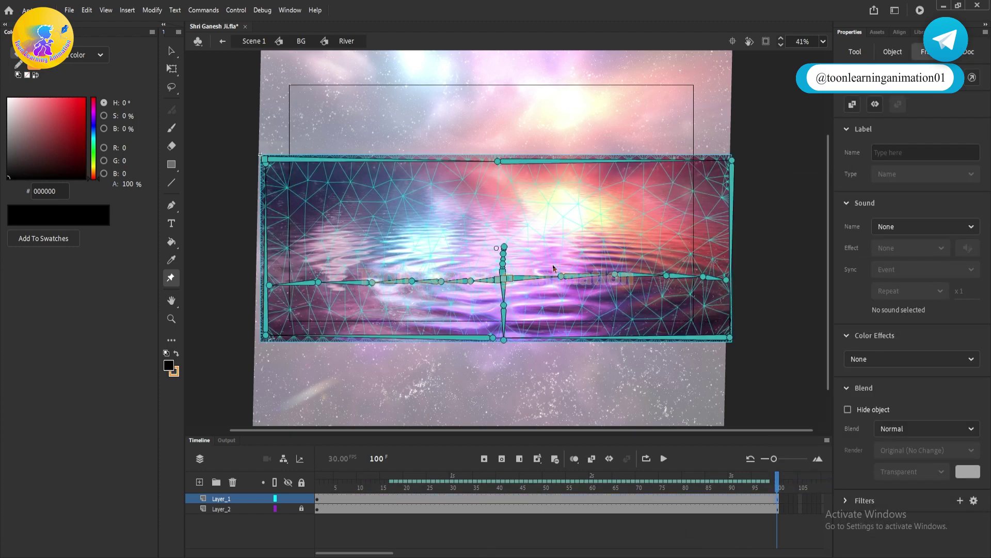
left_click(510, 278)
scroll(509, 279, "up", 2)
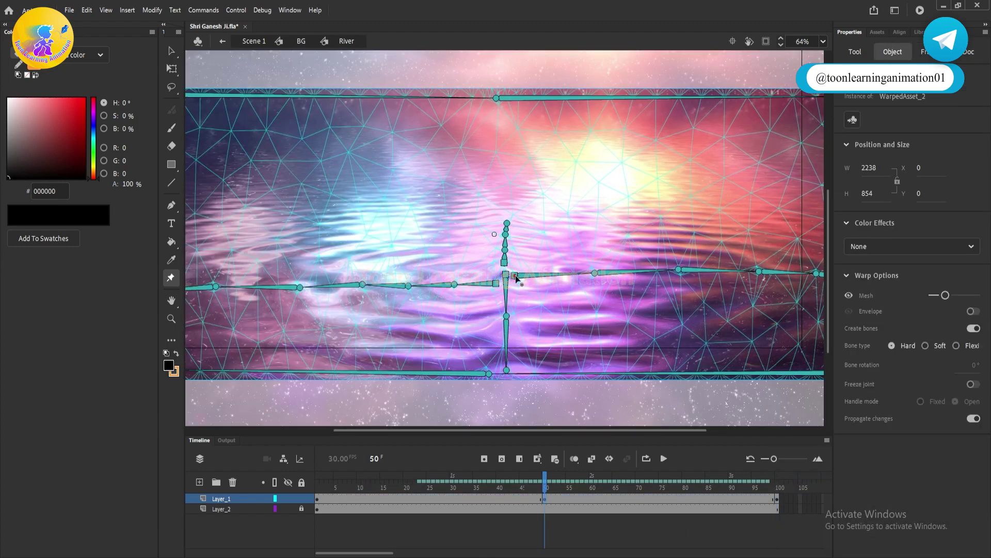
Step: Bend the water's horizontal chain of warp bones into a gentle wave on both sides at frame 50
left_click_drag(516, 279, 383, 295)
left_click(683, 297)
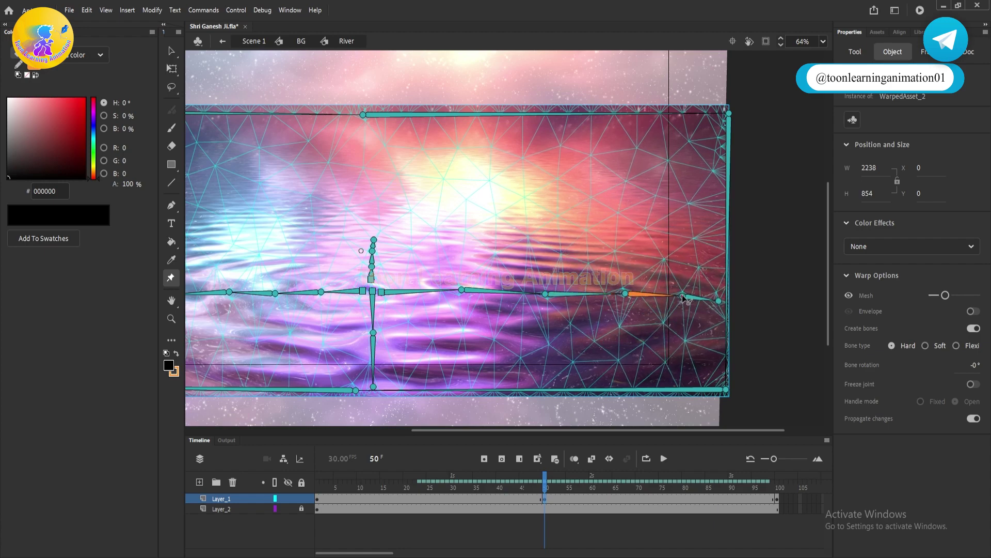
scroll(724, 310, "left", 5)
mouse_move(591, 279)
left_mouse_down()
mouse_move(571, 305)
mouse_move(593, 279)
left_mouse_up()
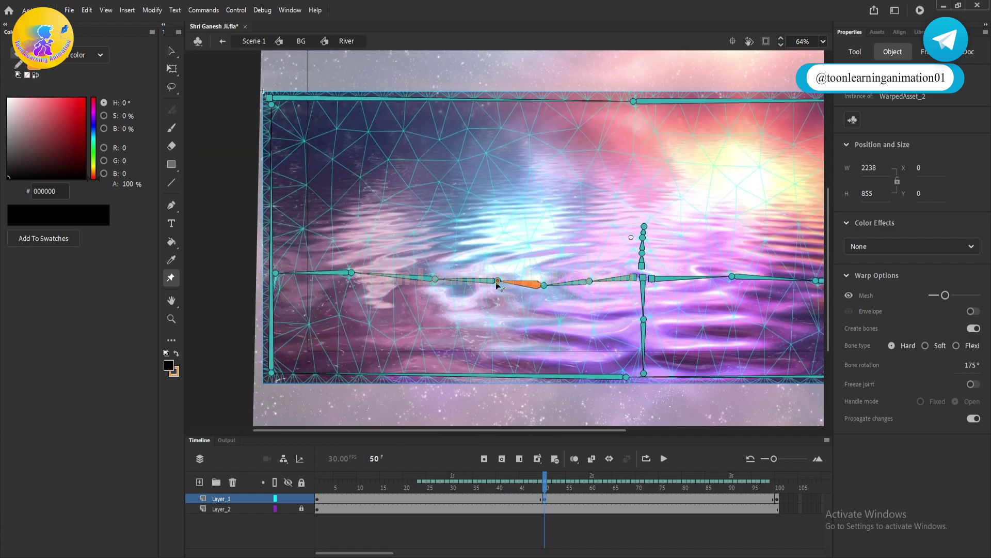
left_click(356, 287)
left_click_drag(277, 295, 276, 289)
Step: Create classic tweens between the water keyframes at frames 1, 50 and 100 on Layer_1
left_click(532, 499)
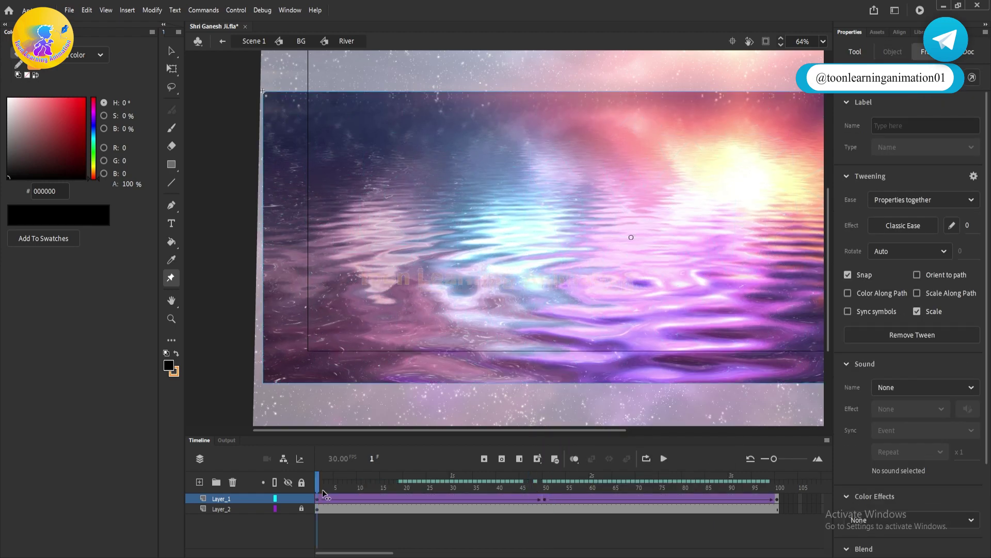
left_click_drag(531, 516, 561, 516)
left_click(690, 523)
Step: Return to Scene 1, preview the background motion along the timeline and save the document
key("ctrl+e")
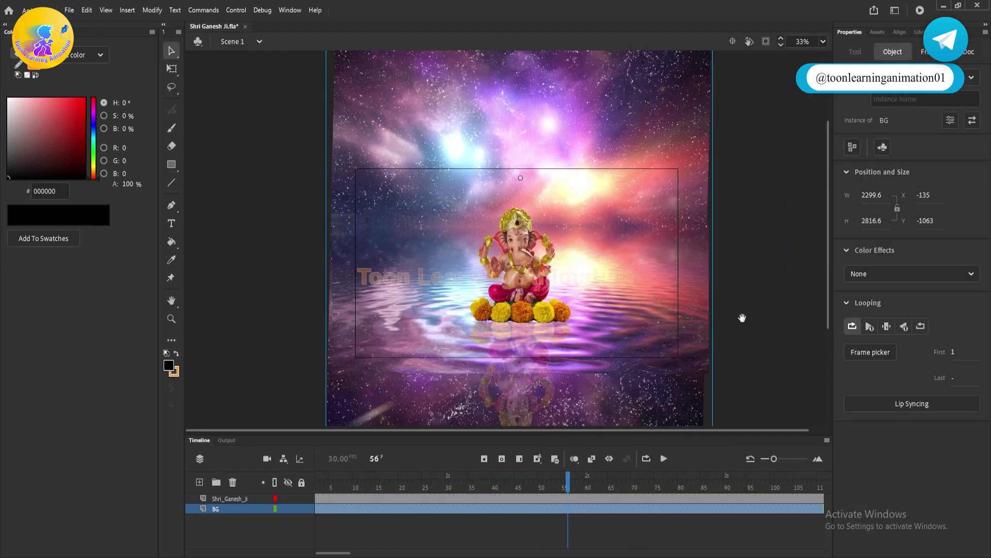
left_click_drag(434, 493, 738, 491)
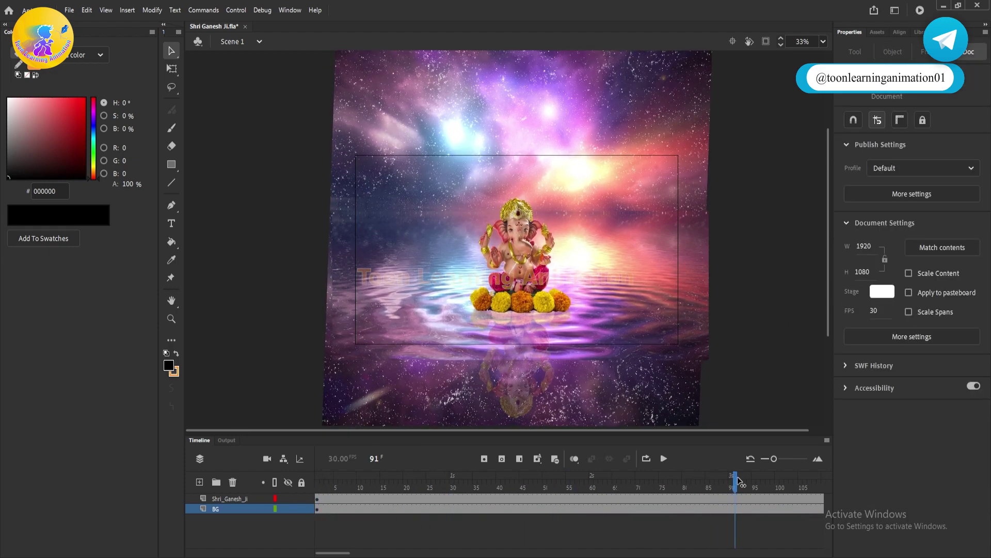
key("ctrl+s")
Step: Add a layer above BG and import the 1118471_Macro_4k_Pulse video into it as an embedded FLV playing in the timeline
scroll(779, 318, "up", 3)
key("Home")
left_click(199, 481)
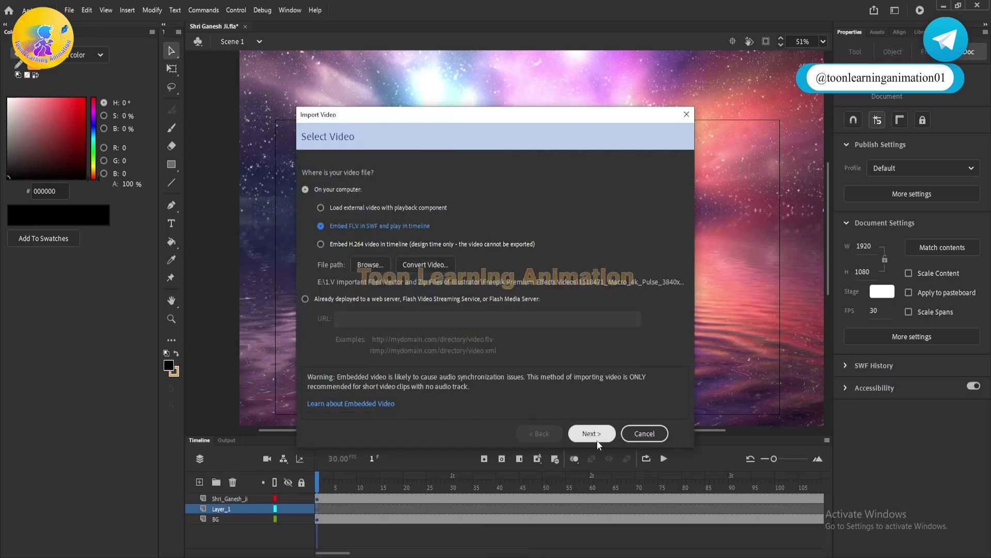
left_click(592, 432)
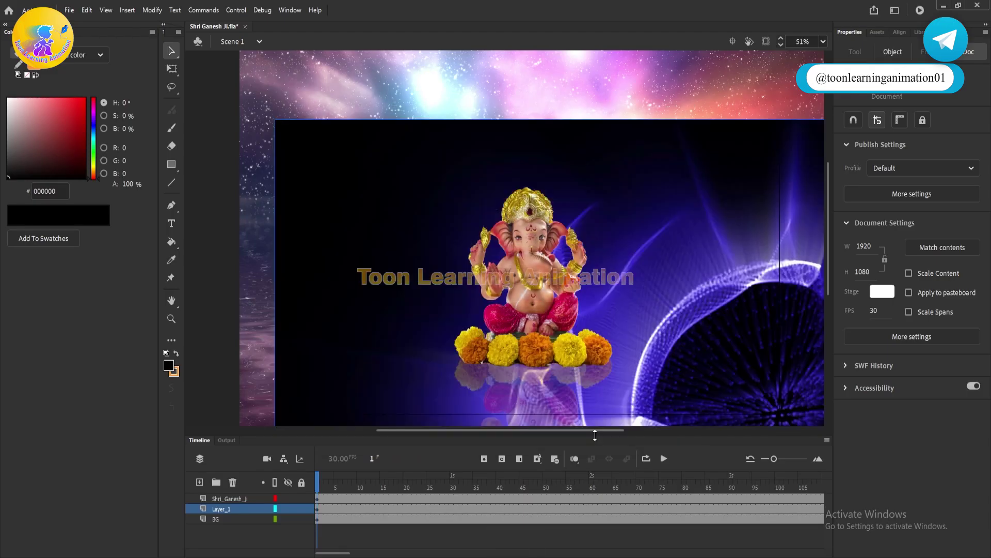
Step: Scale the pulse video down behind Ganesh and set its layer's blend mode to Add
key("q")
left_click_drag(789, 119, 676, 202)
scroll(658, 206, "up", 3)
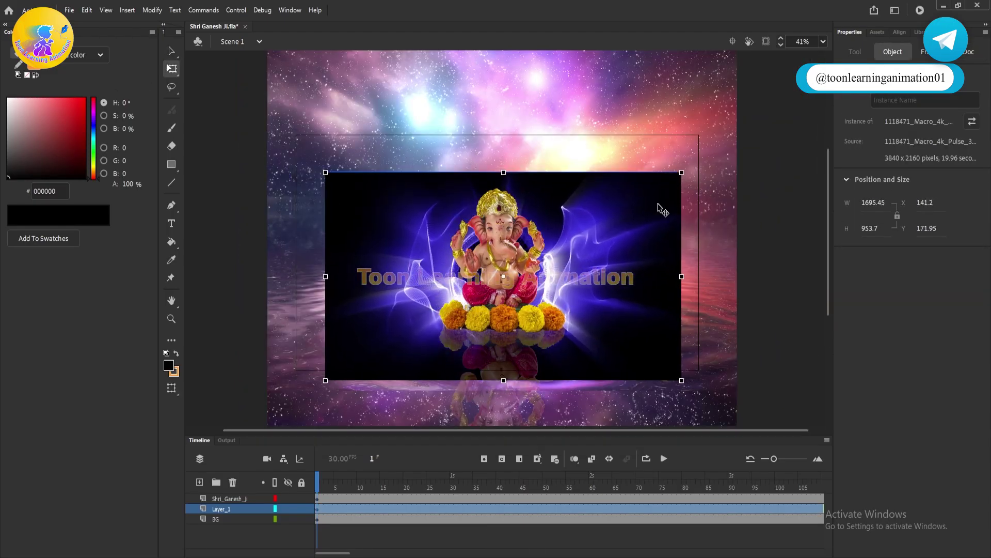
left_click(513, 495)
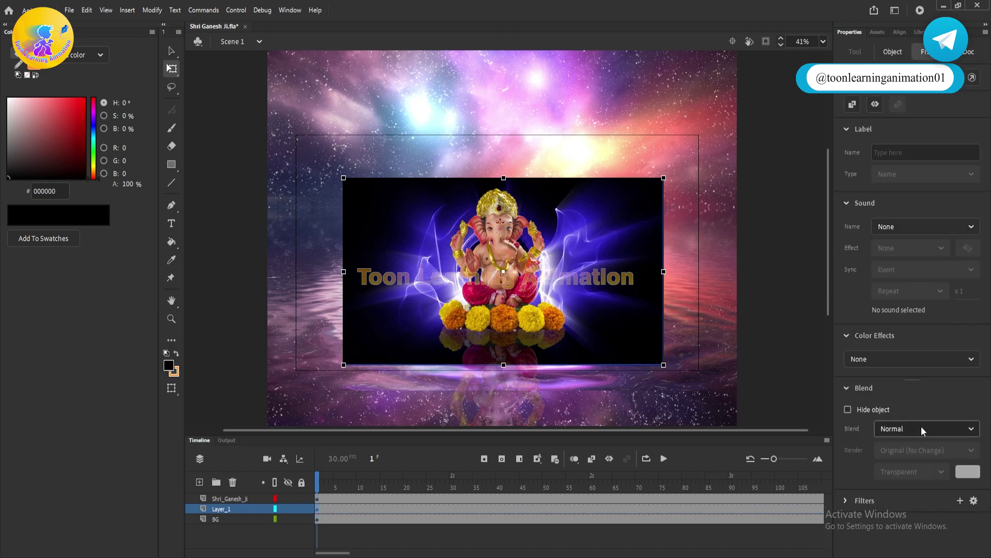
left_click(461, 486)
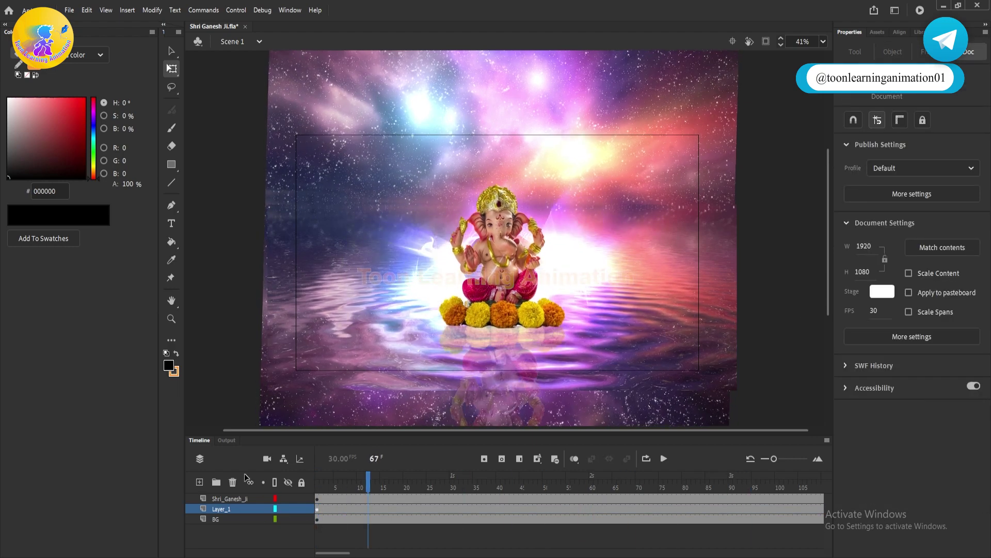
Step: Fine-tune the size of the glowing pulse video behind Ganesh, checking the effect along the timeline
left_click(666, 173)
left_click(559, 485)
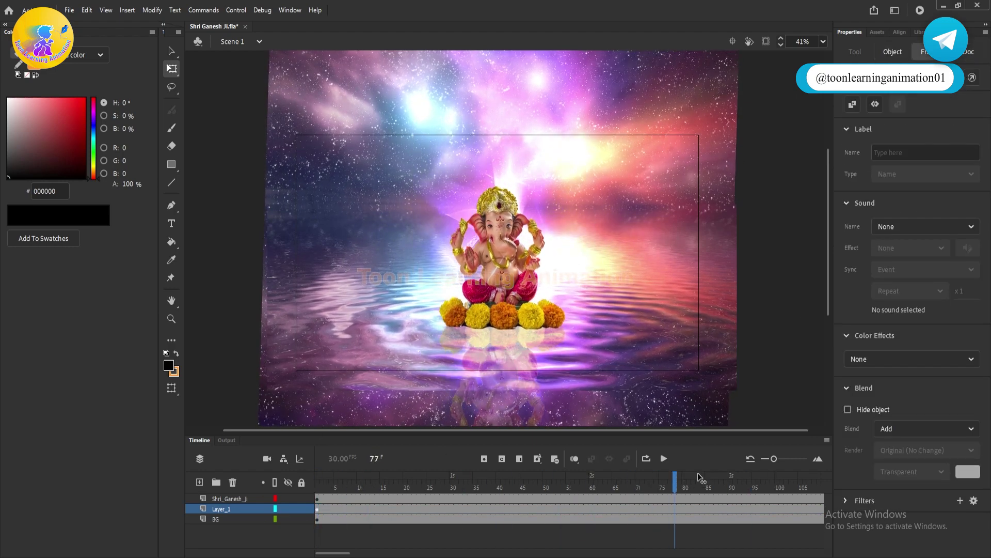
left_click(500, 144)
left_click(414, 486)
left_click(693, 485)
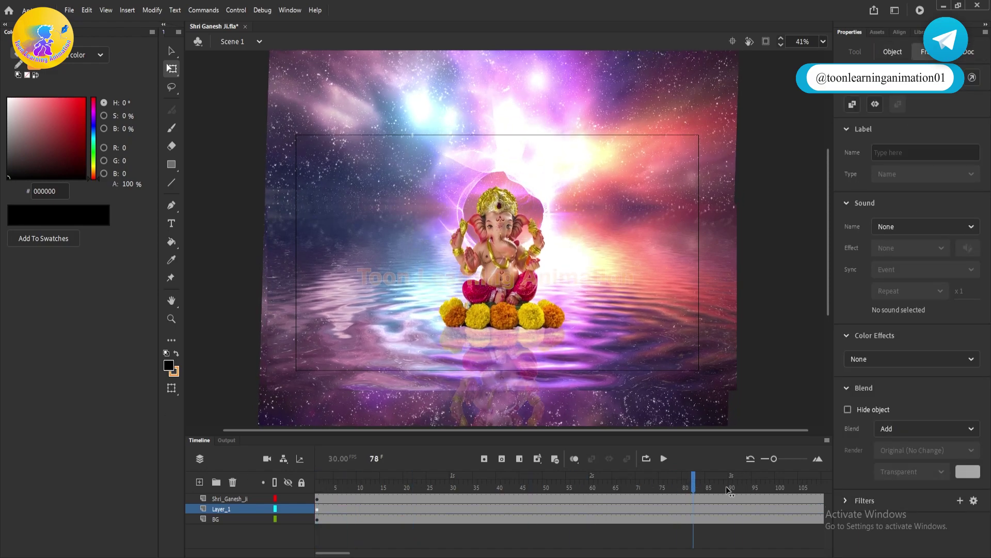
left_click_drag(728, 488, 800, 486)
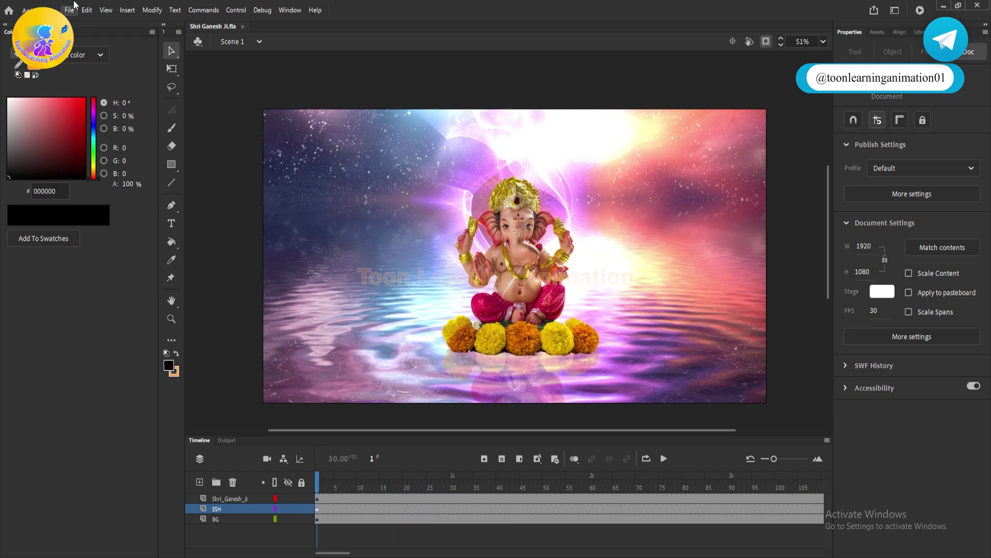
Step: Export the entire movie as a 1920 × 1080 H.264 video to a chosen output location
left_click(69, 10)
mouse_move(129, 179)
left_click(252, 215)
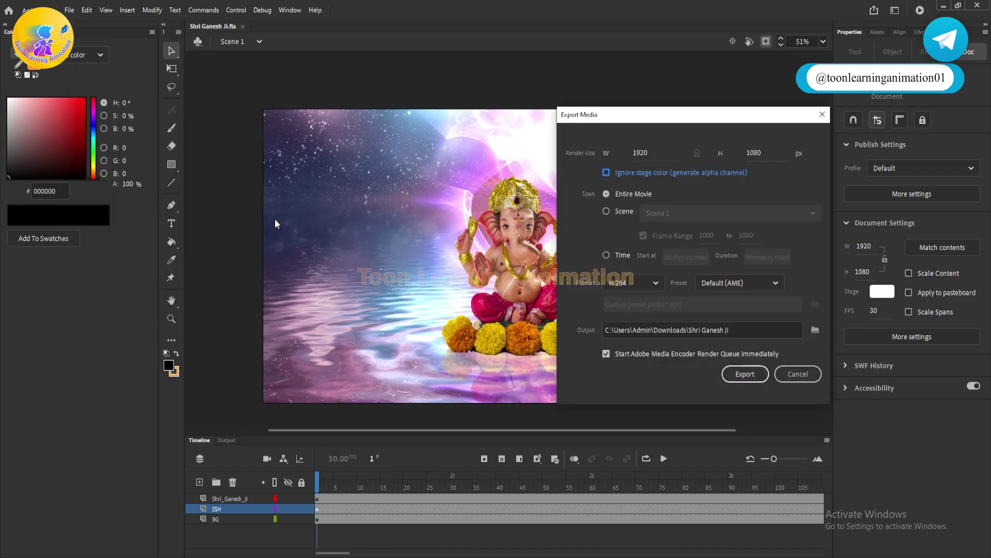
left_click(815, 330)
left_click(904, 394)
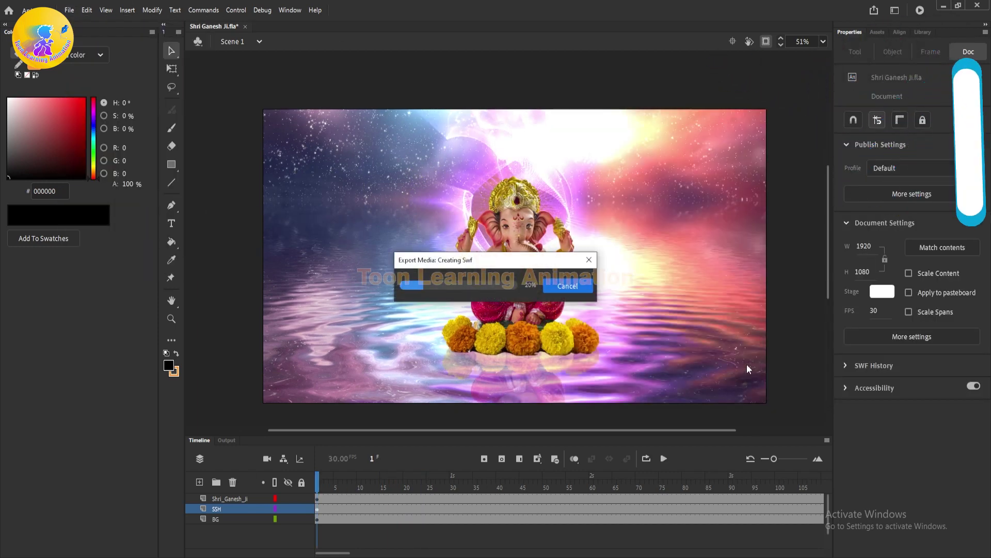